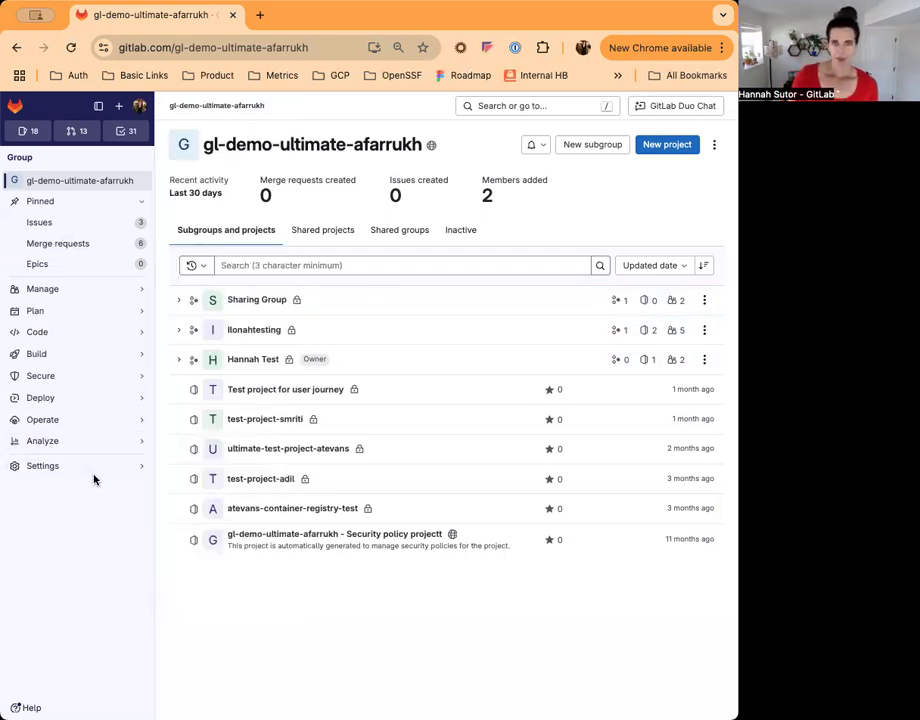
# - Create a service account in the group's service account settings, leaving its name and username blank
pyautogui.moveTo(94, 472)
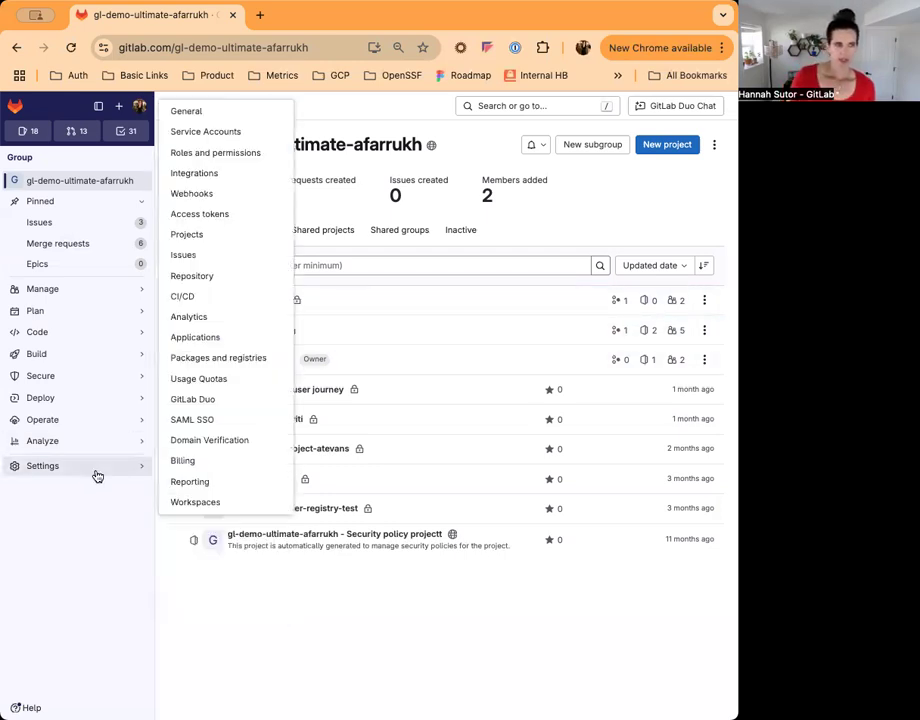
pyautogui.click(235, 134)
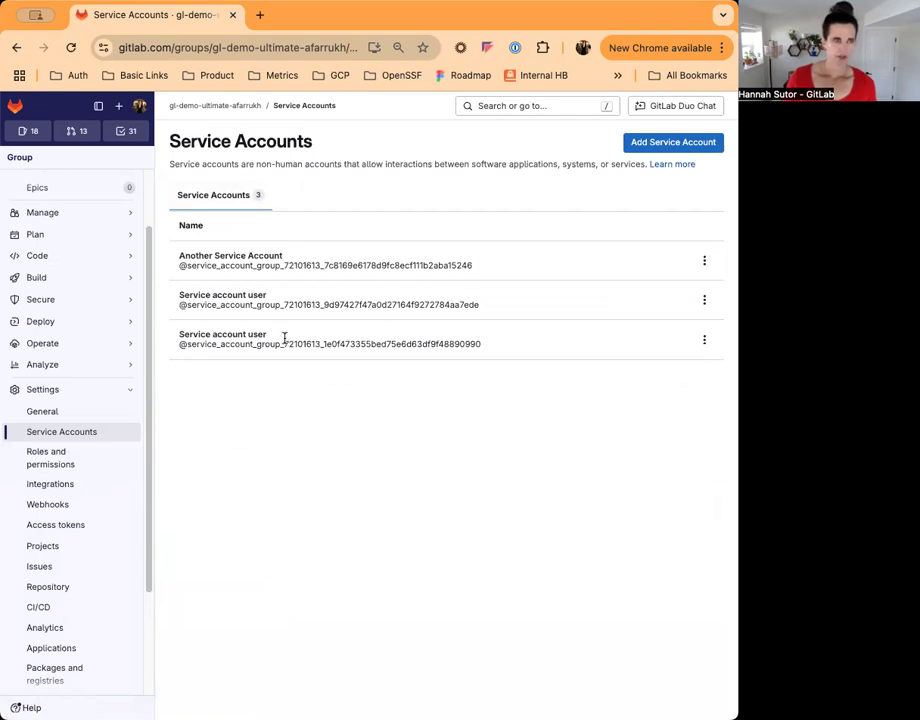
pyautogui.click(677, 146)
pyautogui.click(361, 393)
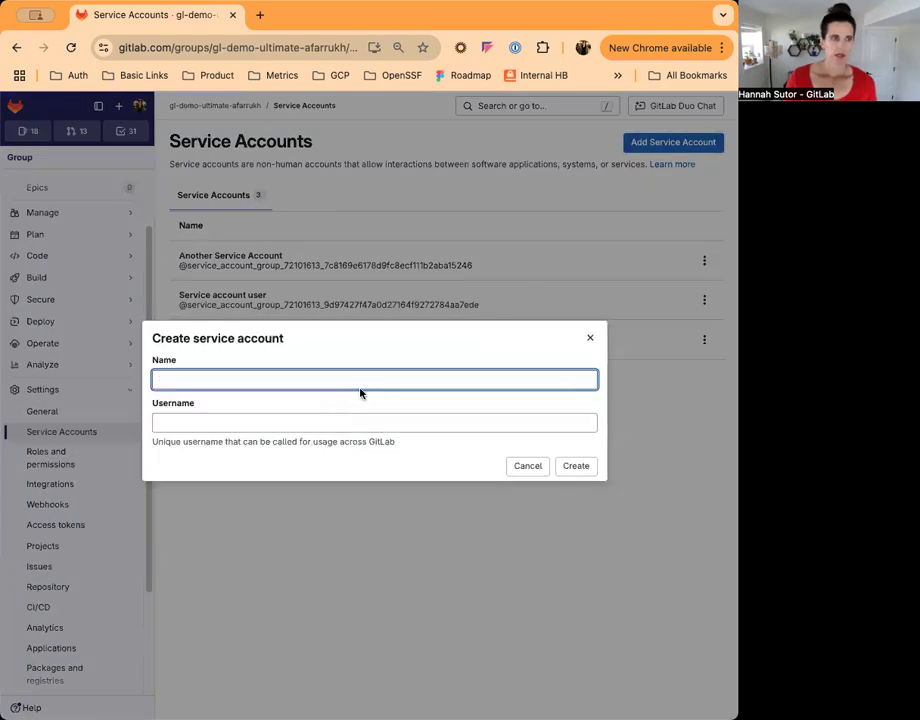
pyautogui.click(356, 384)
pyautogui.click(407, 359)
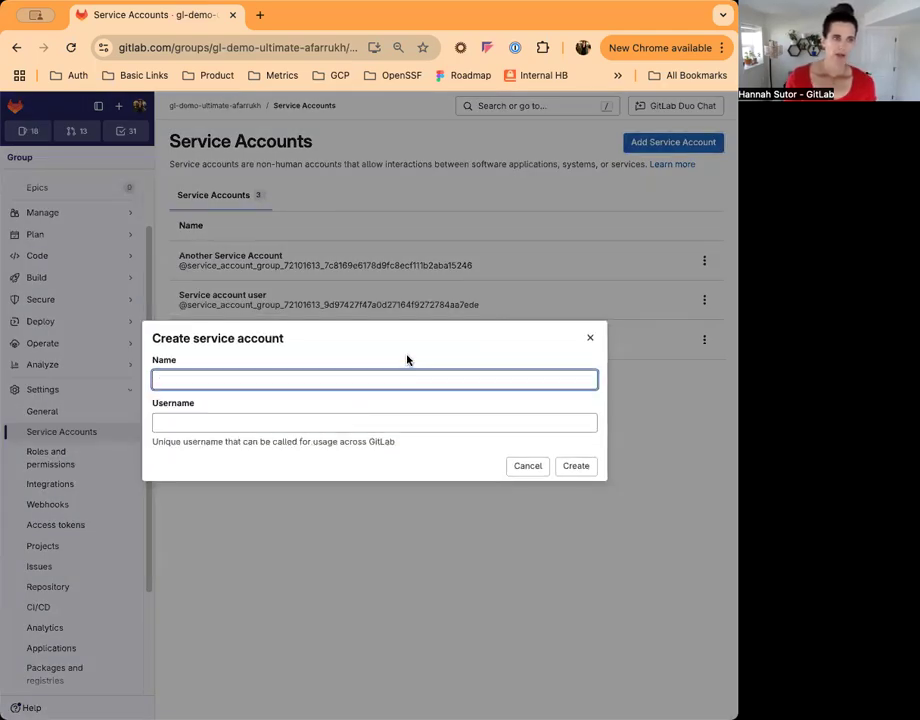
pyautogui.click(454, 453)
pyautogui.click(576, 466)
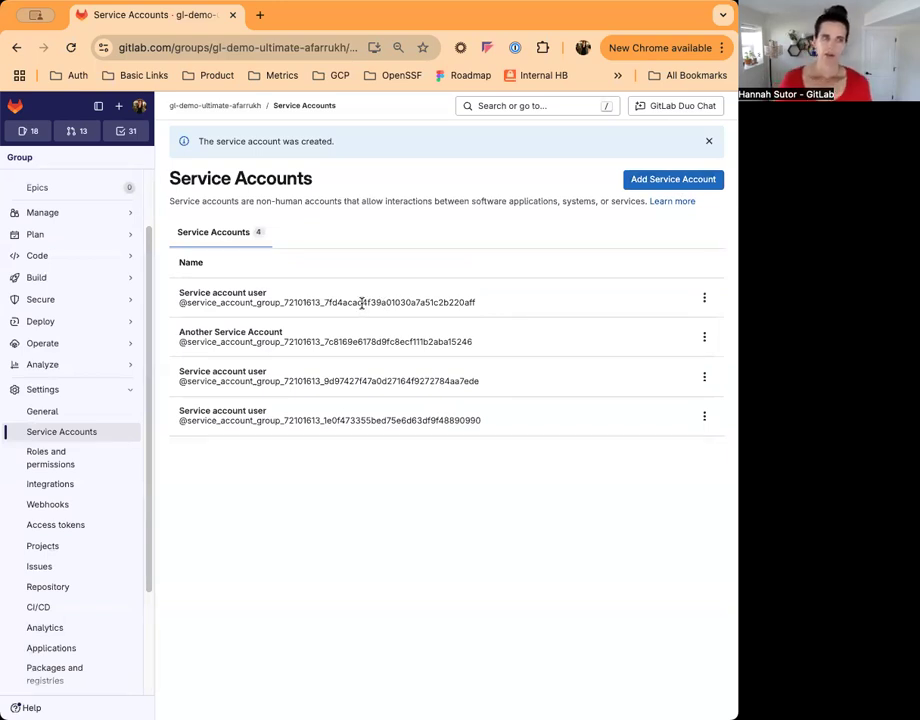
# - Create another service account named with the owner's first name plus "Test Service Account", using the first name plus "testSA" as username
pyautogui.click(663, 185)
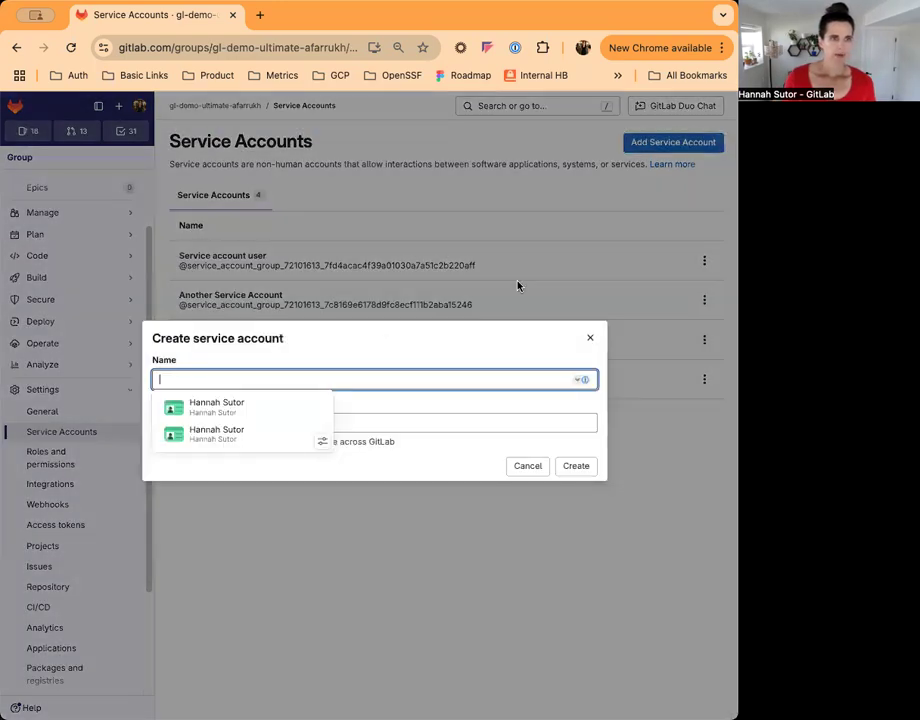
pyautogui.write("Hannah's ")
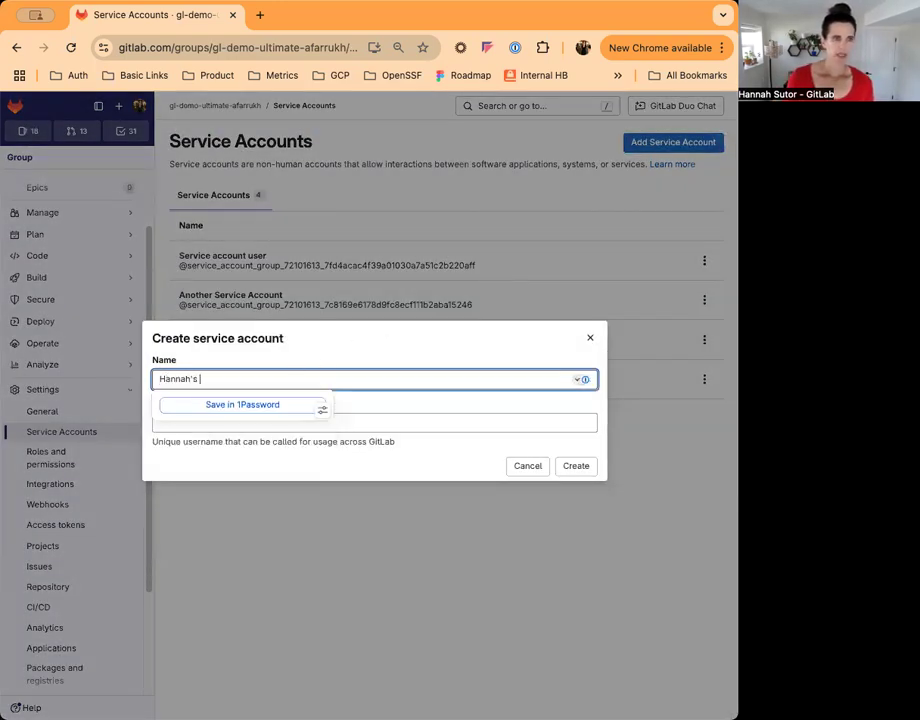
pyautogui.write('Test S')
pyautogui.write('ervices')
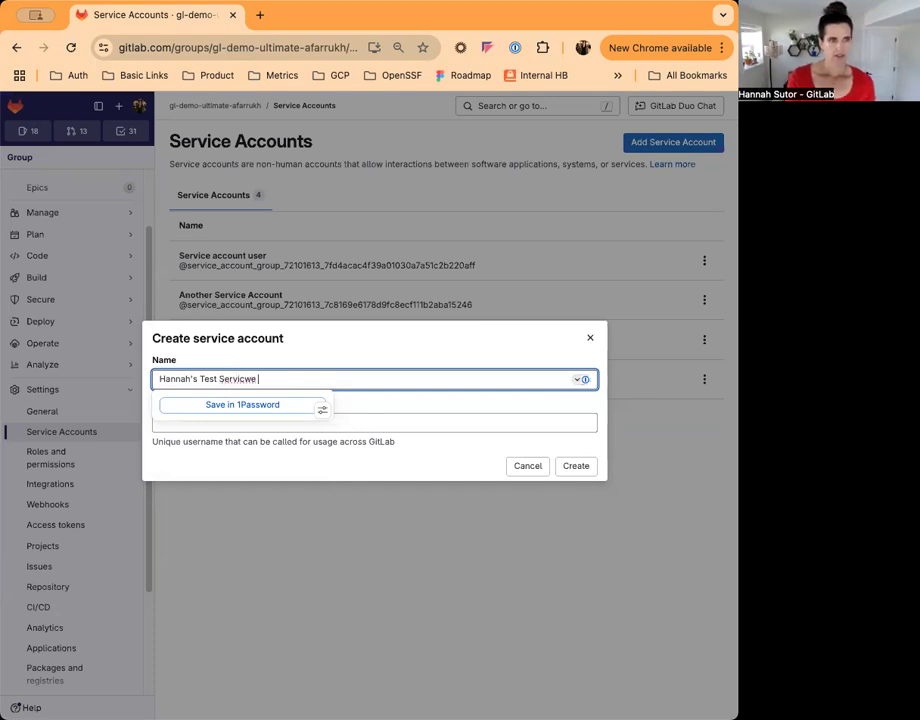
pyautogui.press('BackSpace')
pyautogui.press('BackSpace')
pyautogui.write('e Account')
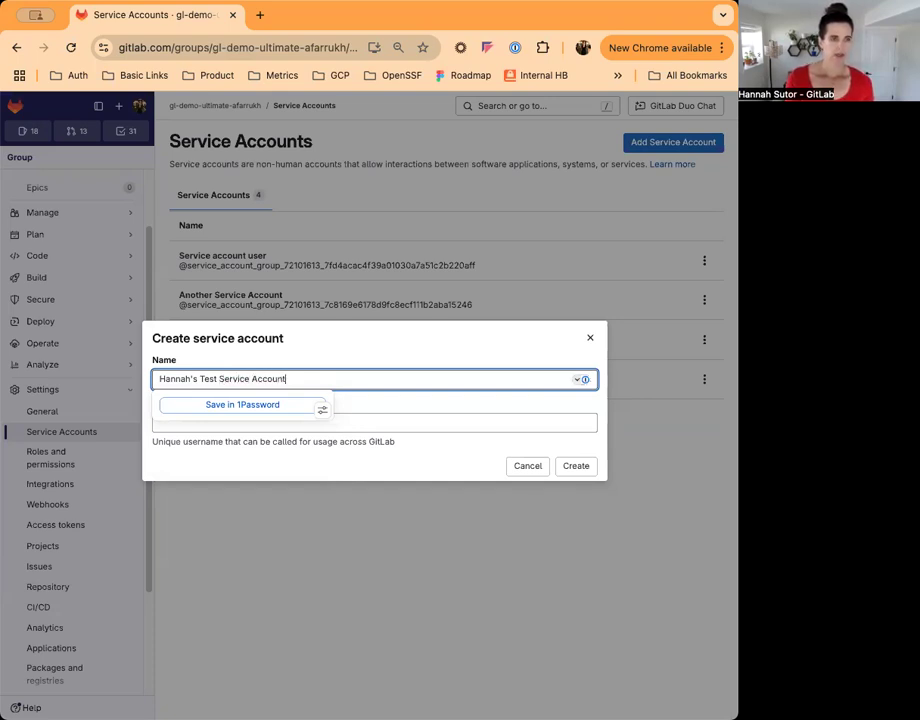
pyautogui.press('Tab')
pyautogui.write('hannahtestSA')
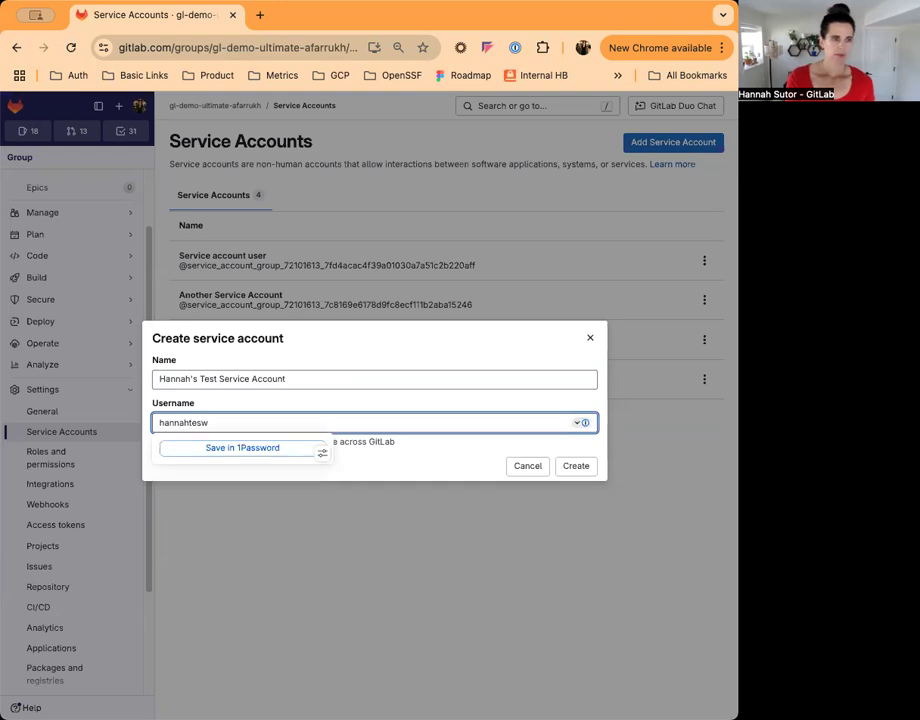
pyautogui.click(577, 466)
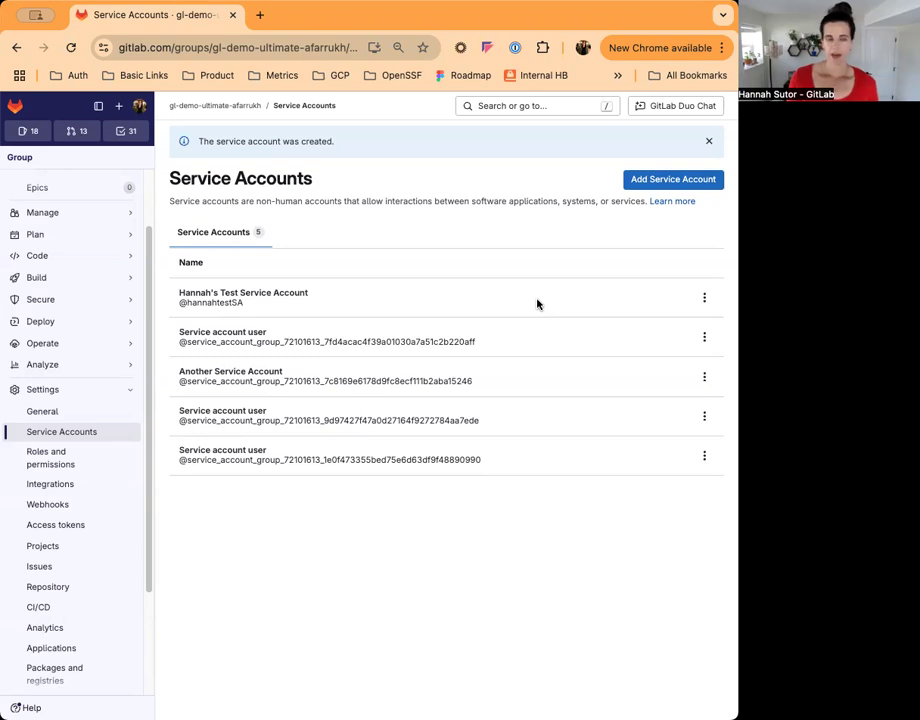
# - Create an access token for the new test service account, named with the first name plus "_SA_token", with the read_repository scope
pyautogui.click(703, 302)
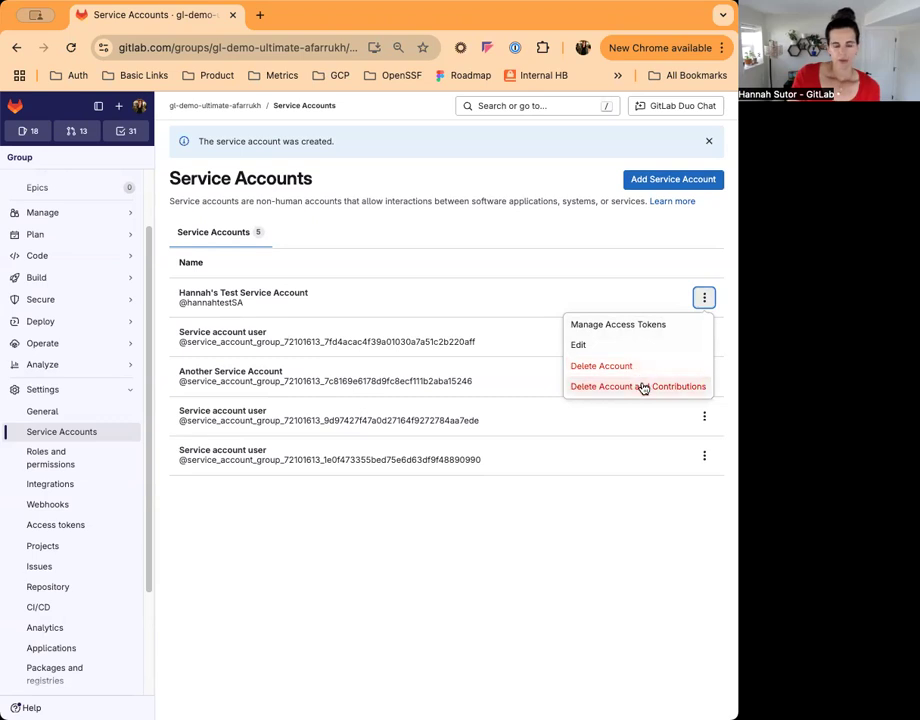
pyautogui.click(608, 331)
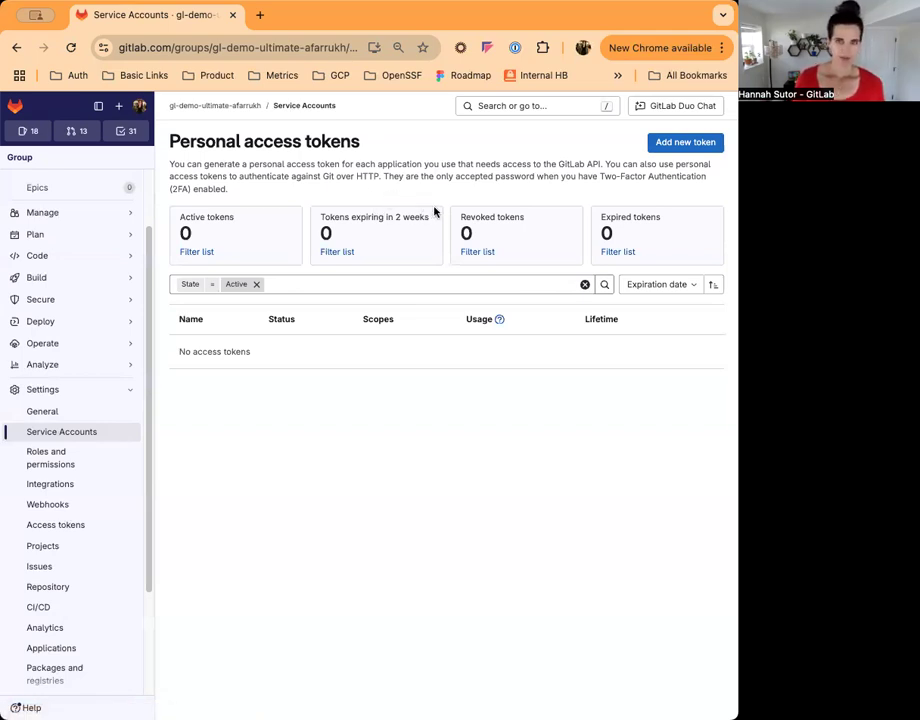
pyautogui.click(684, 142)
pyautogui.click(259, 236)
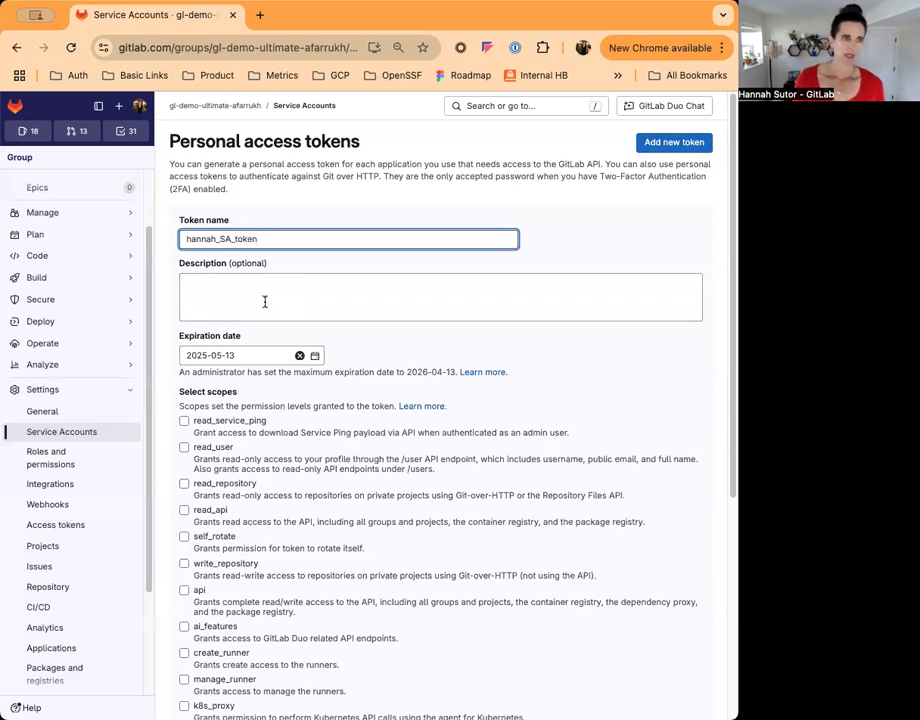
pyautogui.click(365, 349)
pyautogui.scroll(-1, 330, 350)
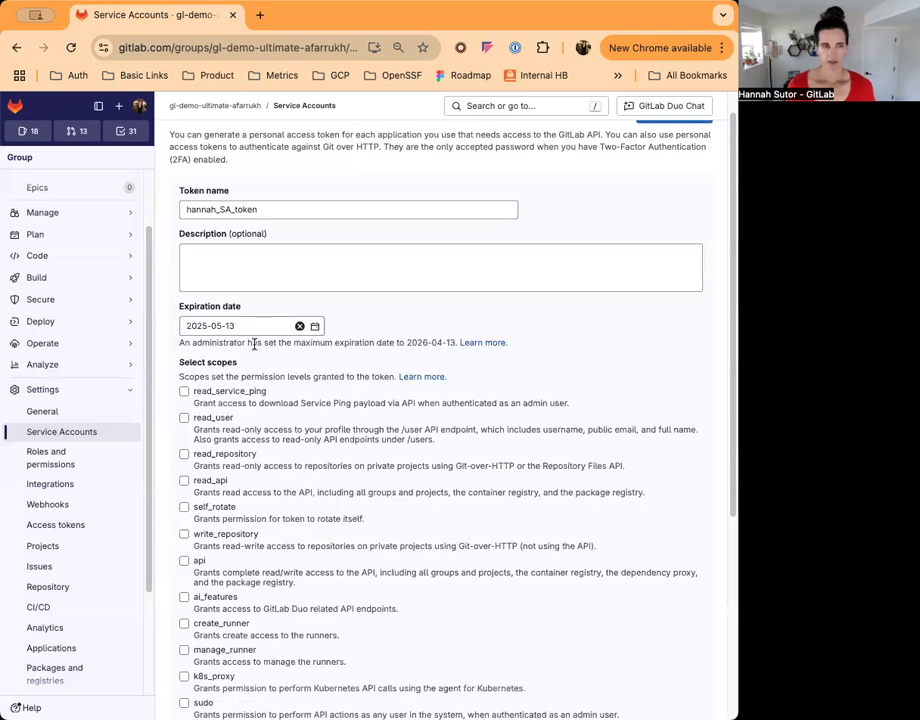
pyautogui.scroll(-3, 255, 343)
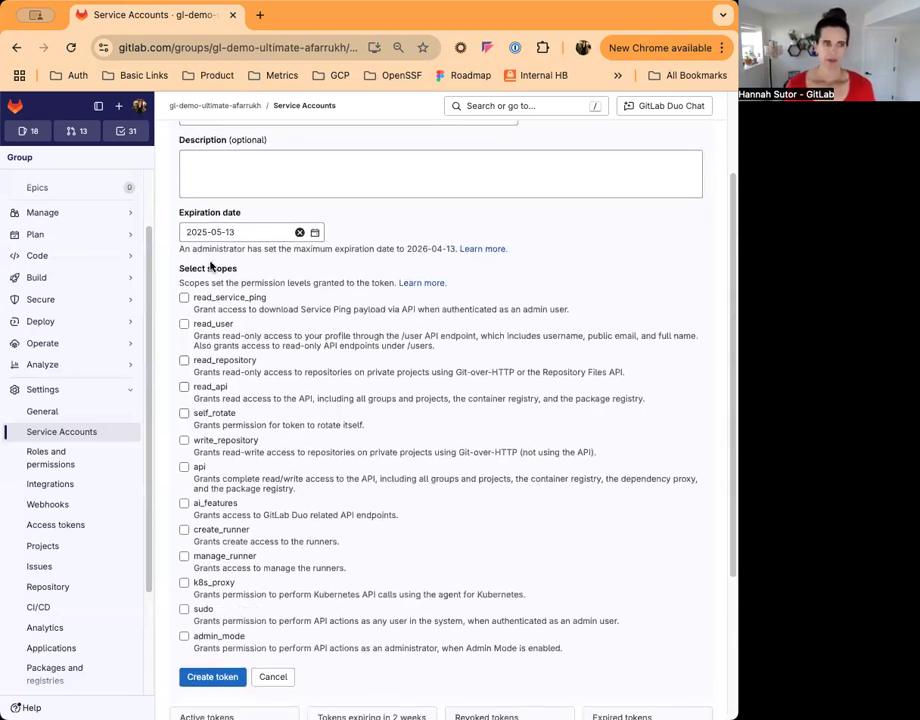
pyautogui.click(184, 361)
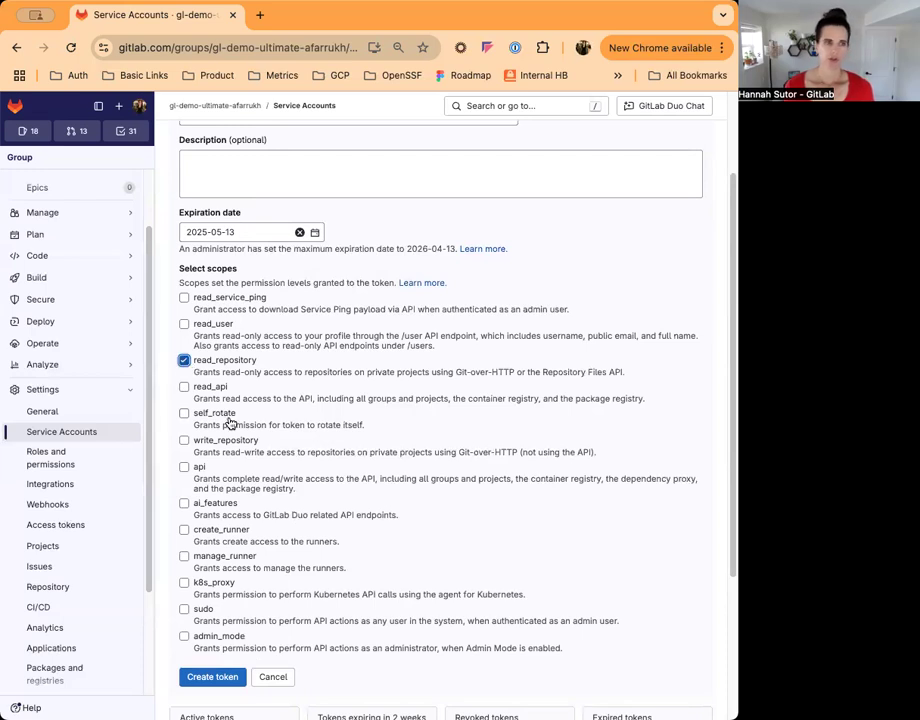
pyautogui.scroll(-3, 228, 657)
pyautogui.click(214, 537)
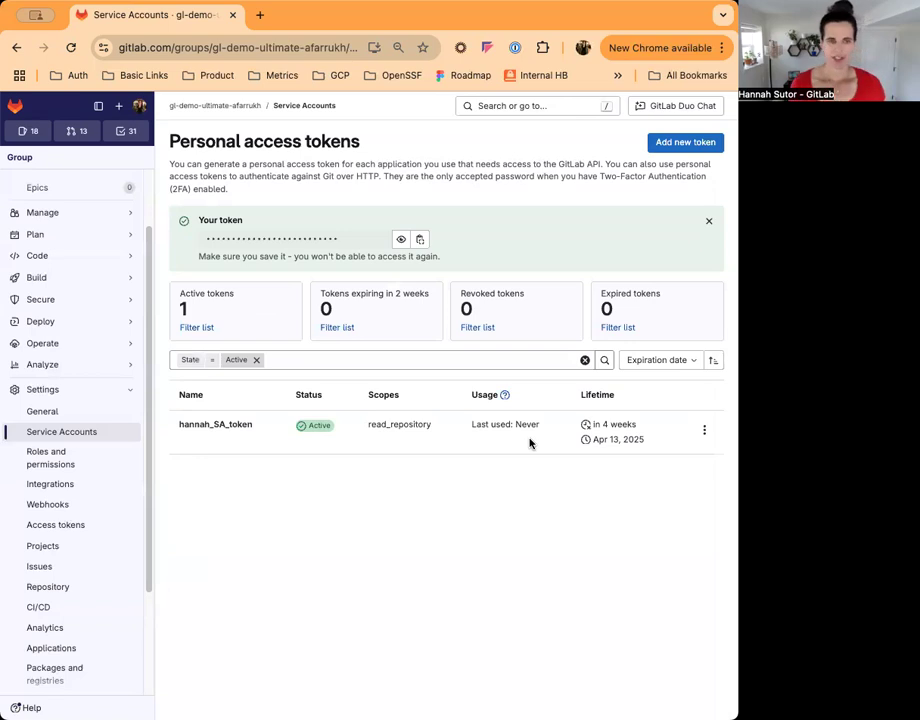
# - Create another access token named second_test_token with the description SA and the read_api scope
pyautogui.click(685, 142)
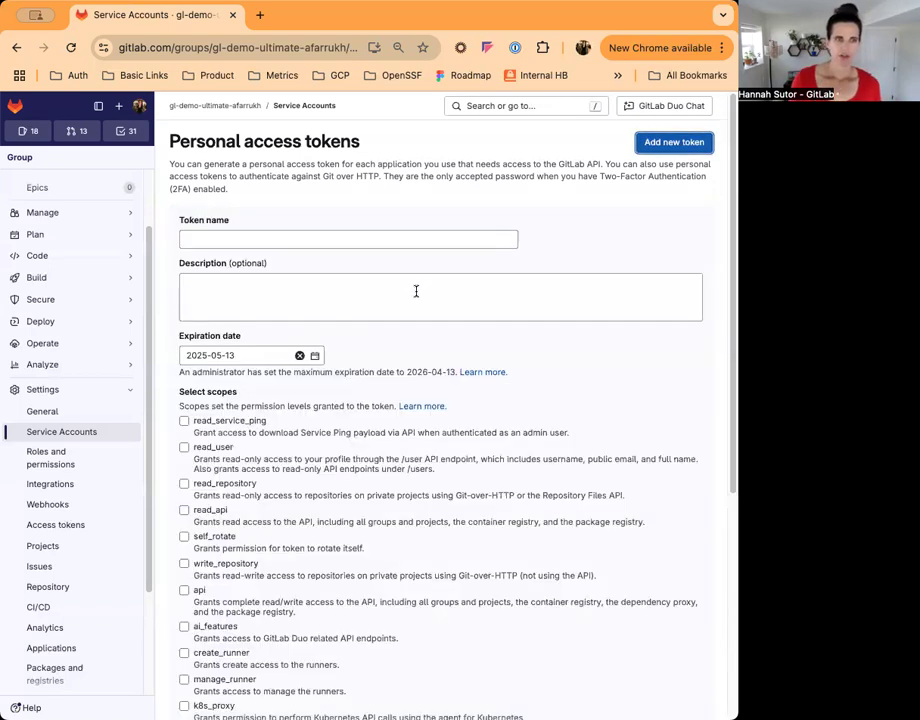
pyautogui.click(337, 238)
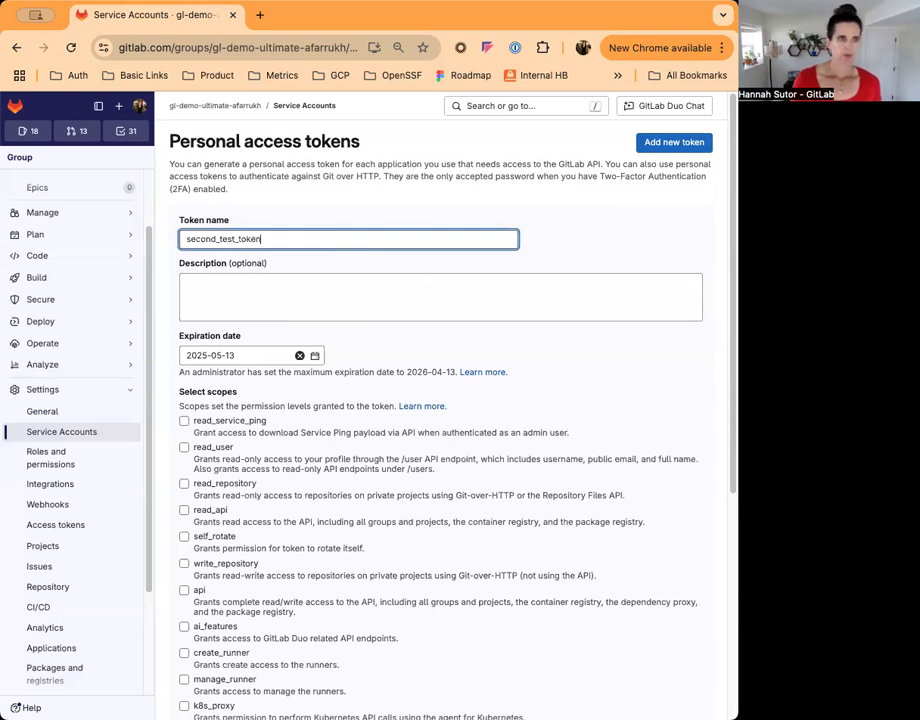
pyautogui.click(331, 303)
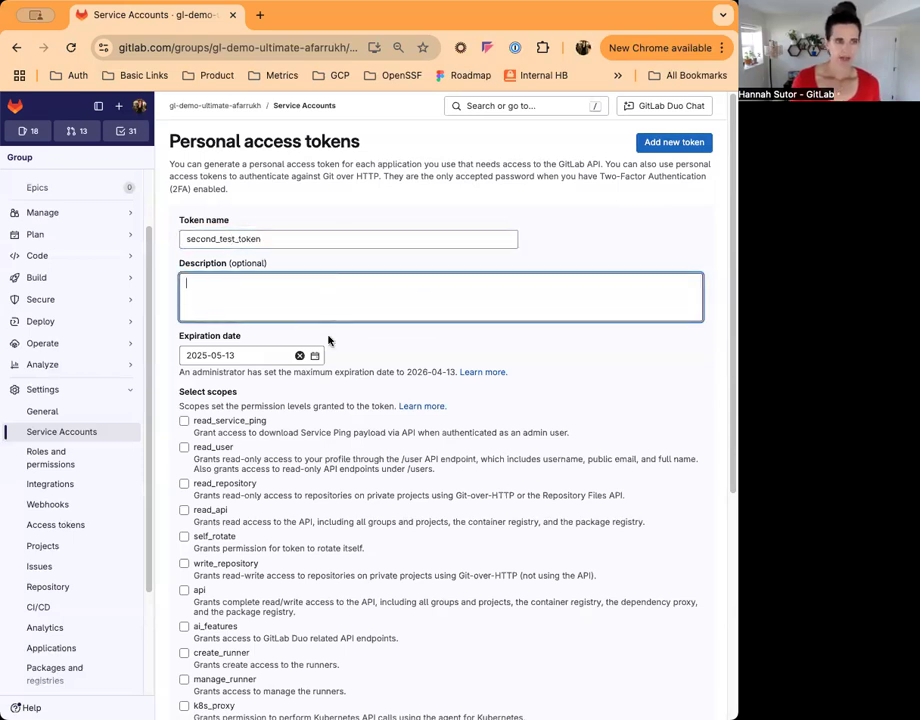
pyautogui.write('SA')
pyautogui.scroll(-1, 215, 503)
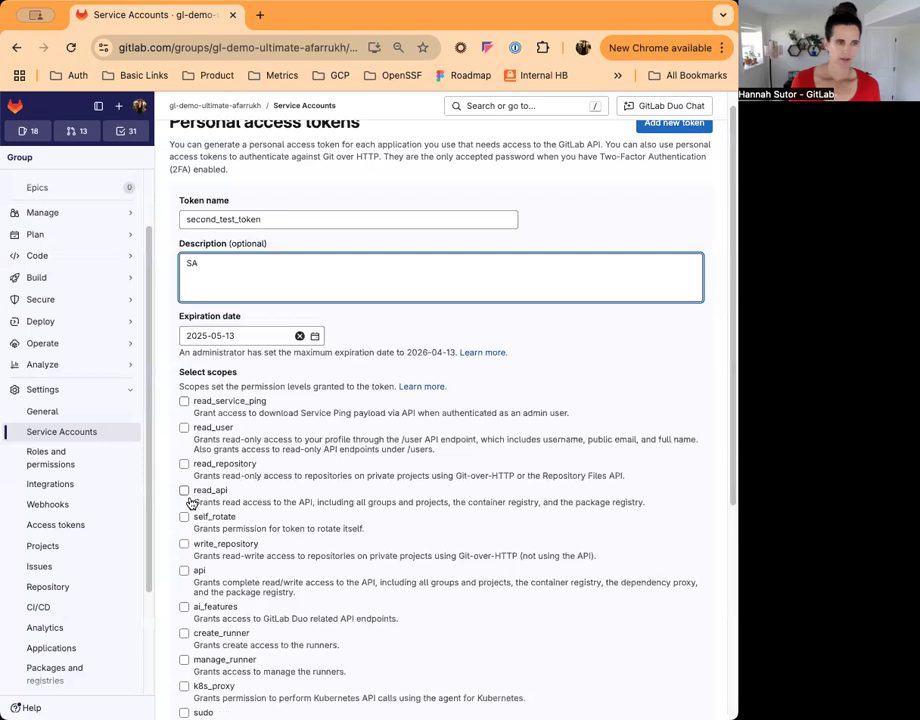
pyautogui.click(186, 498)
pyautogui.scroll(-5, 289, 594)
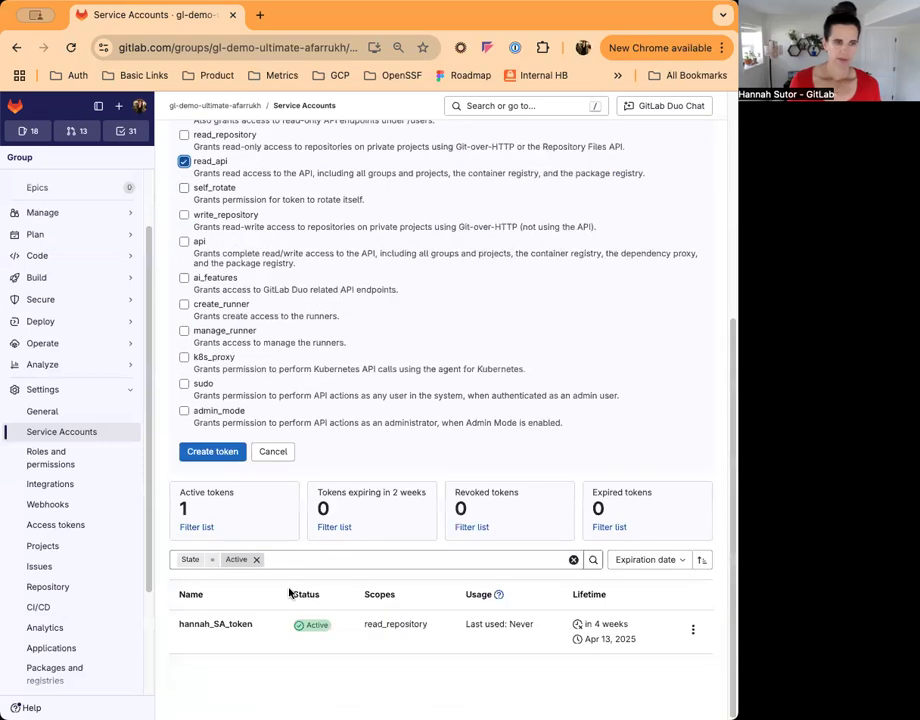
pyautogui.click(207, 451)
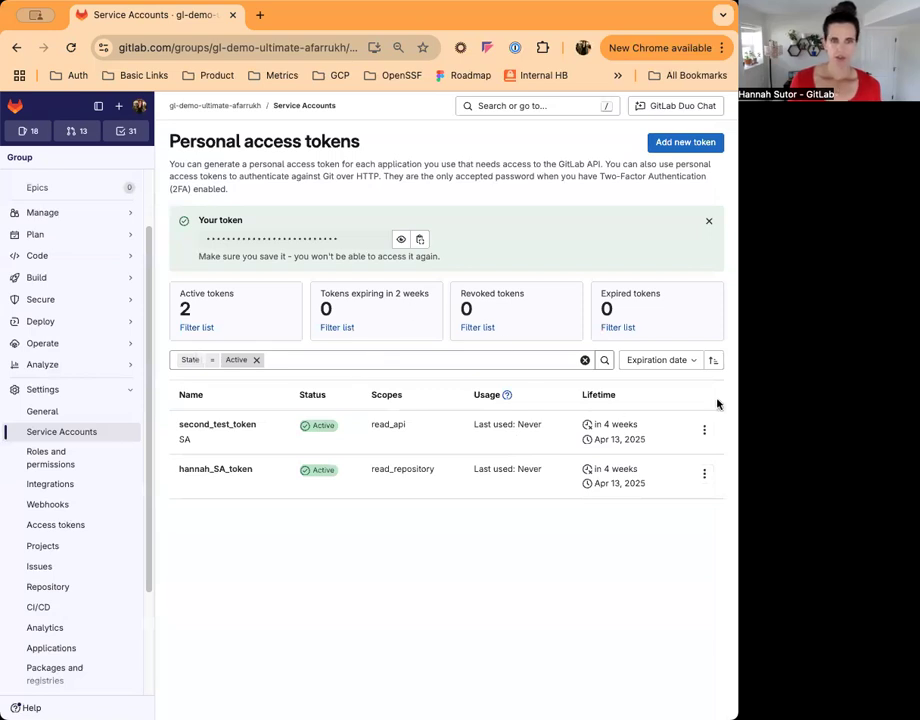
# - Review the actions available for second_test_token and reopen the test service account's access tokens from the service accounts list
pyautogui.click(704, 430)
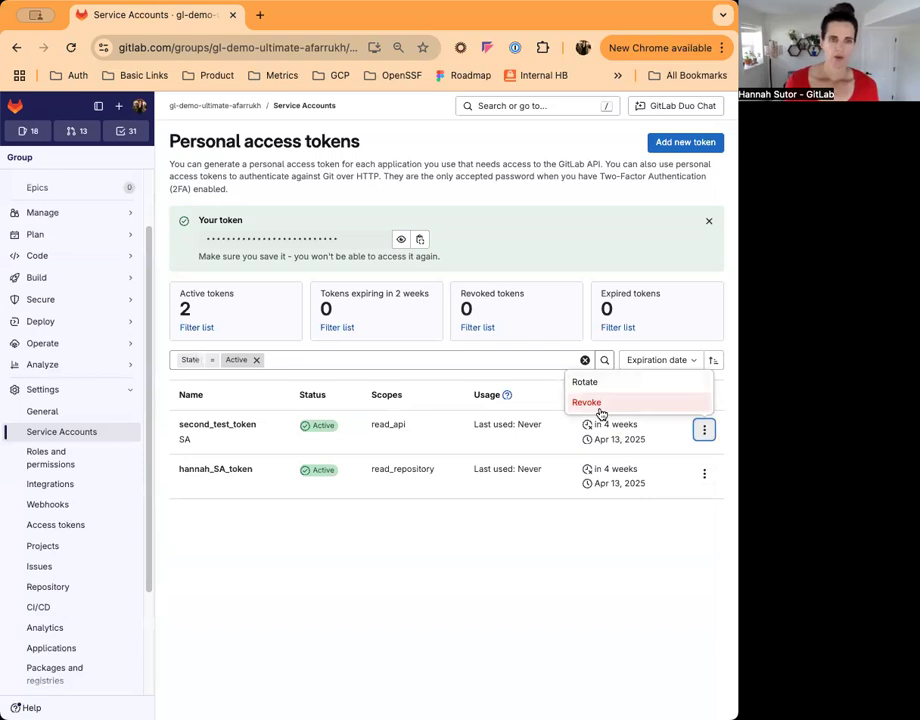
pyautogui.click(487, 570)
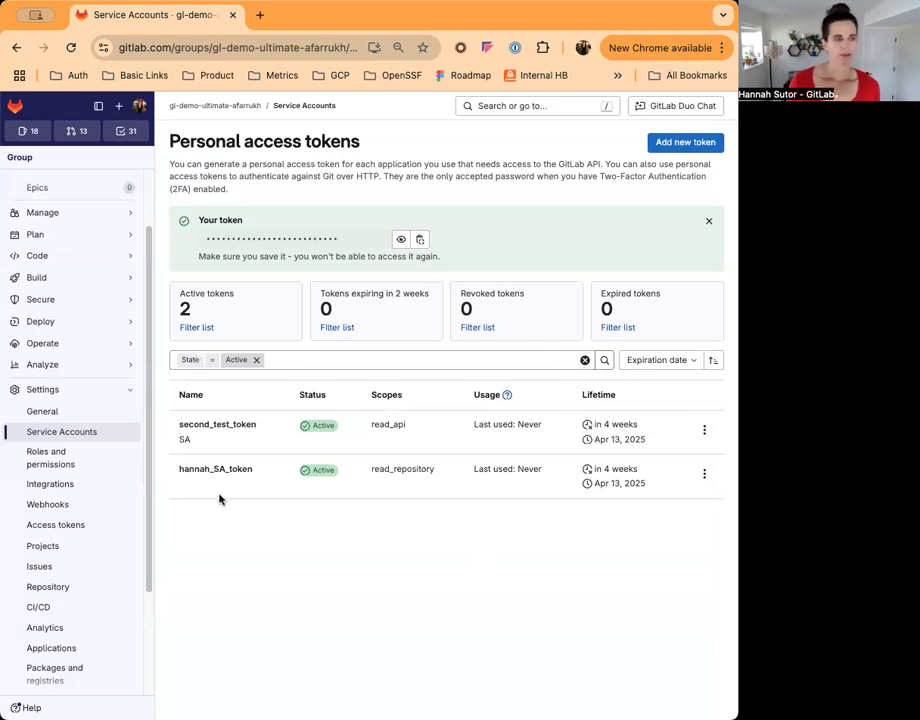
pyautogui.click(93, 432)
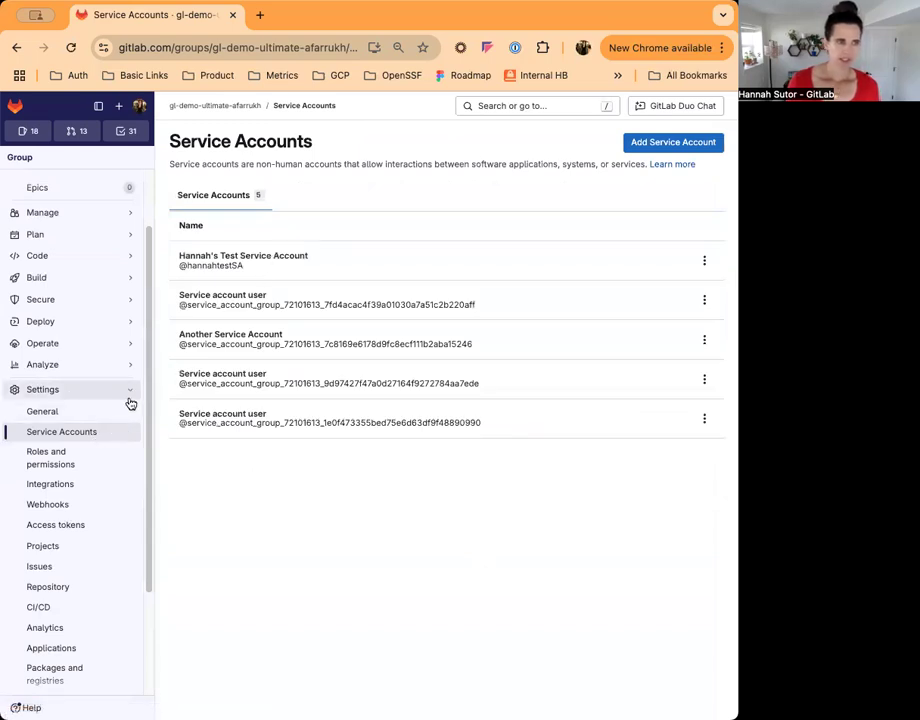
pyautogui.click(702, 262)
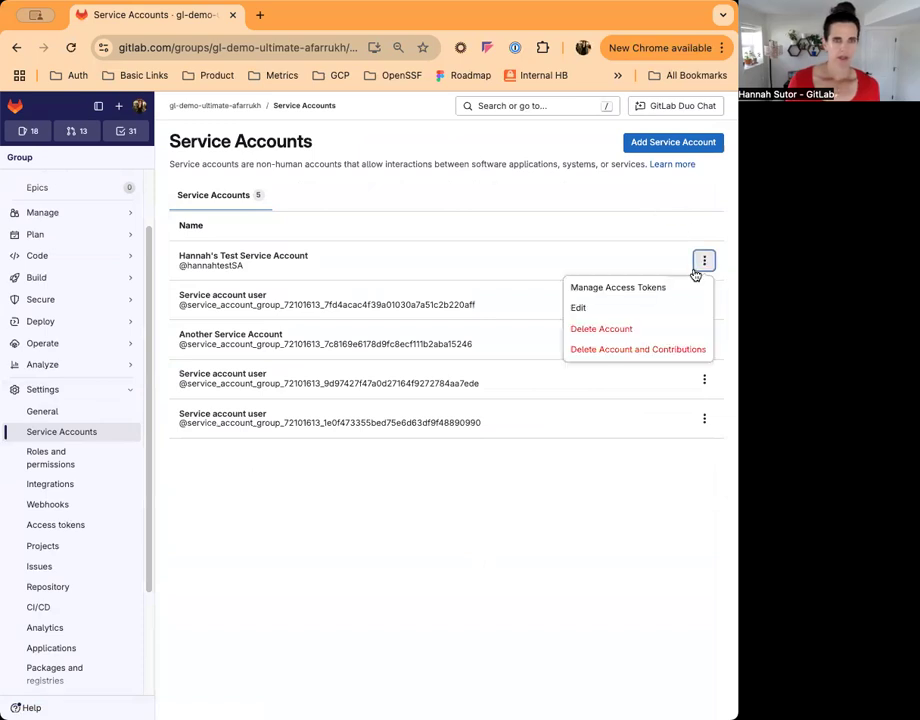
pyautogui.click(662, 291)
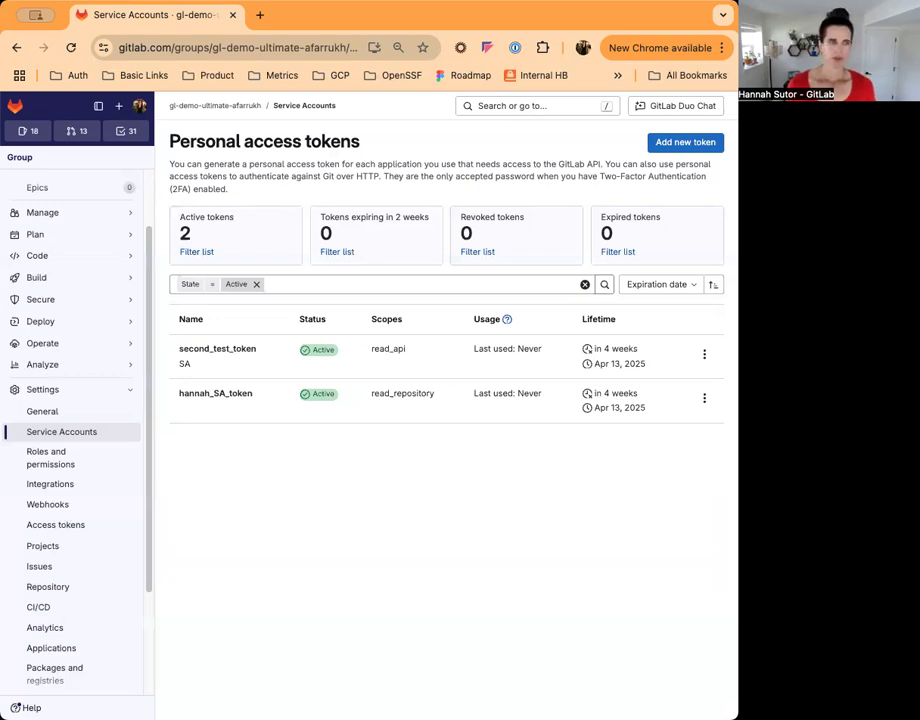
# - Go from the top-level demo group into the owner's test subgroup and open its group members page
pyautogui.scroll(2, 35, 275)
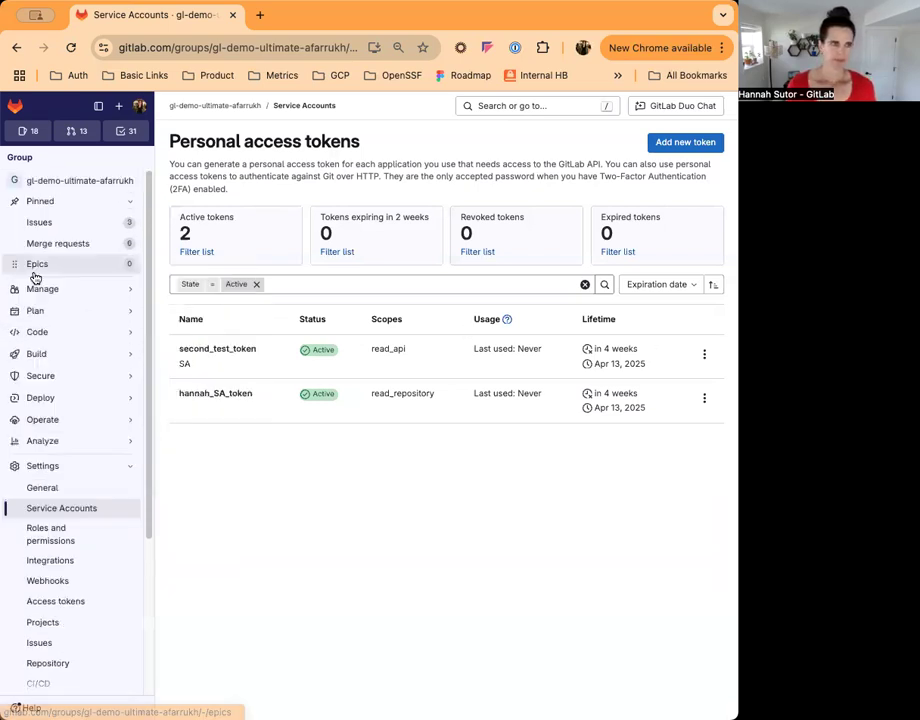
pyautogui.click(62, 181)
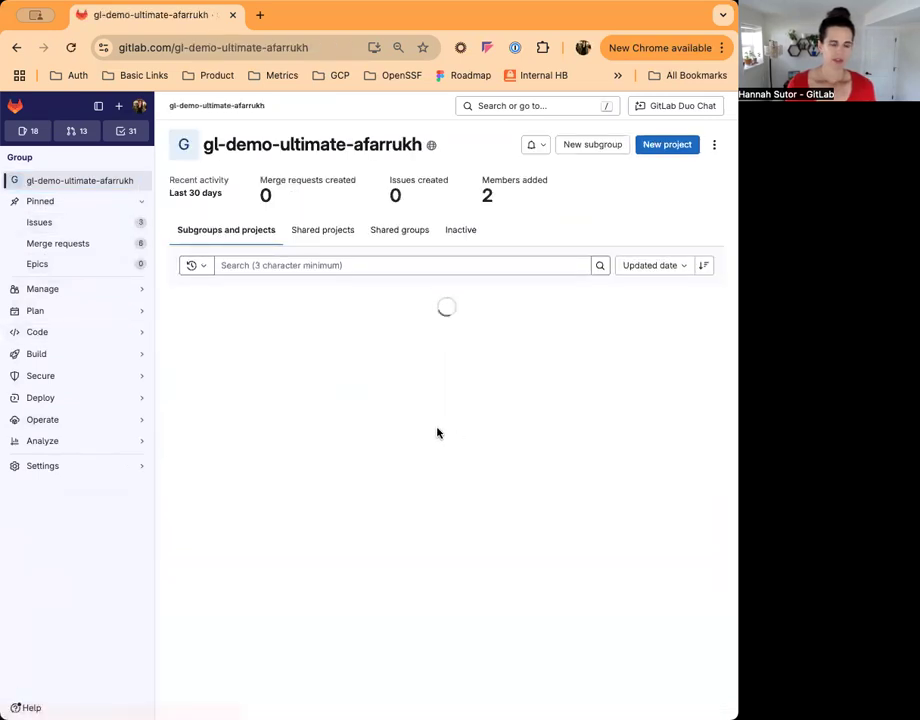
pyautogui.click(272, 365)
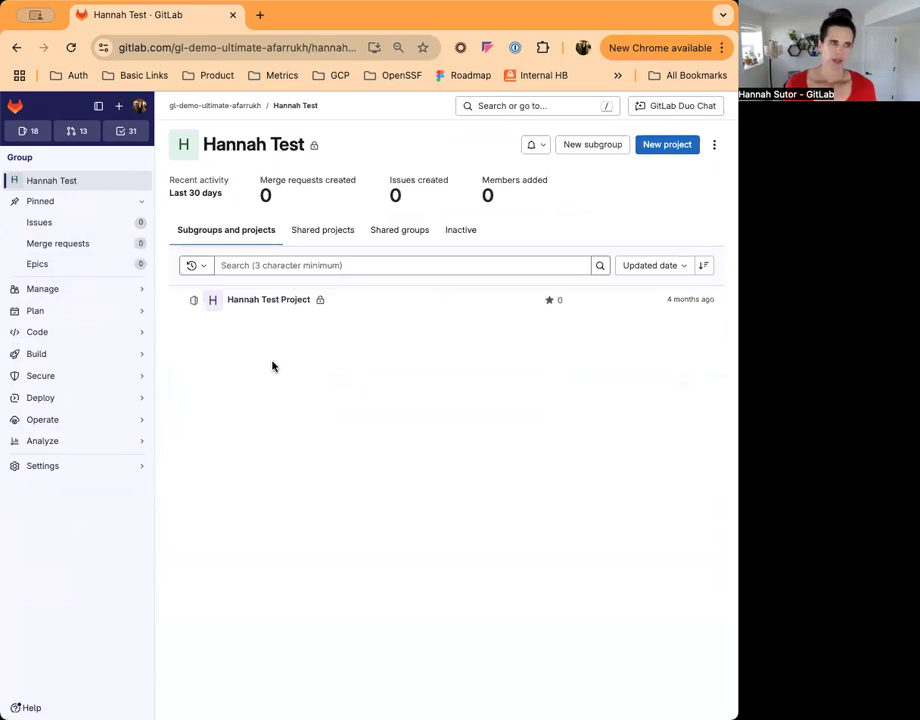
pyautogui.moveTo(115, 295)
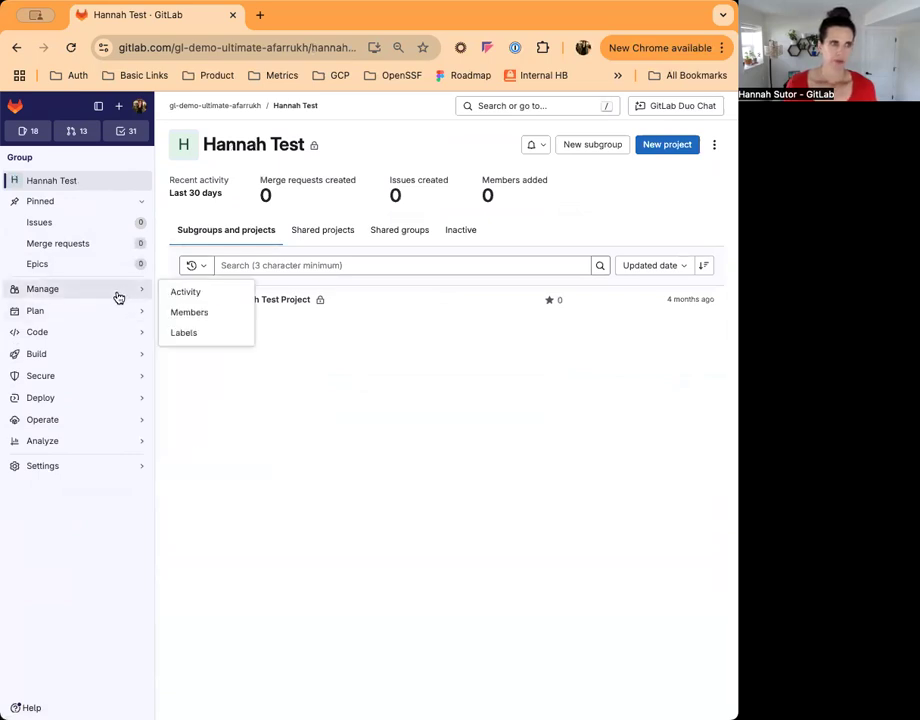
pyautogui.click(179, 314)
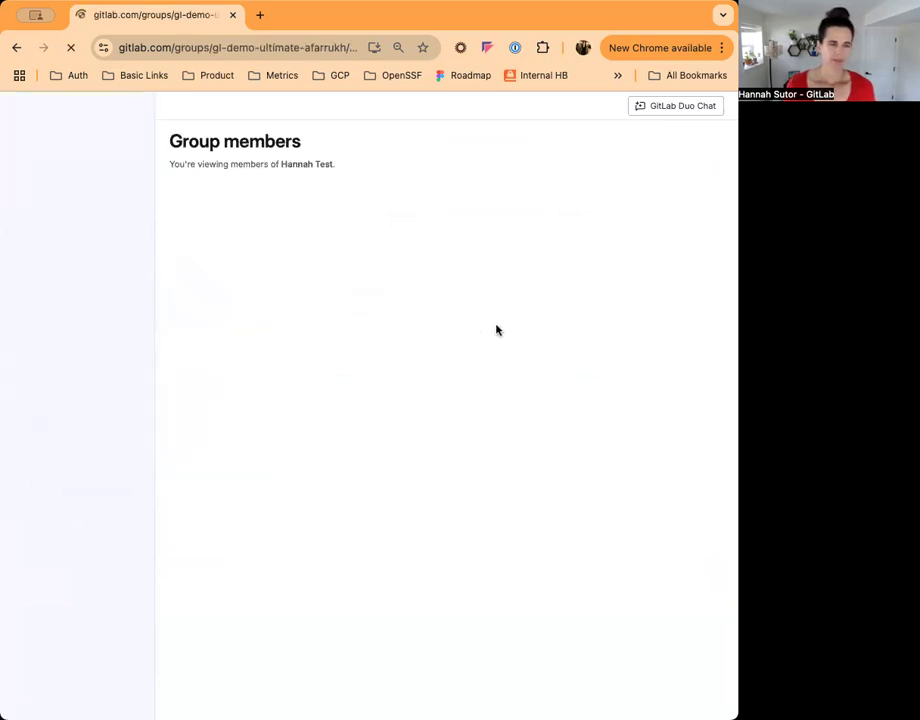
# - Start a member invitation for the test subgroup and choose the owner's test service account as the invitee
pyautogui.click(653, 142)
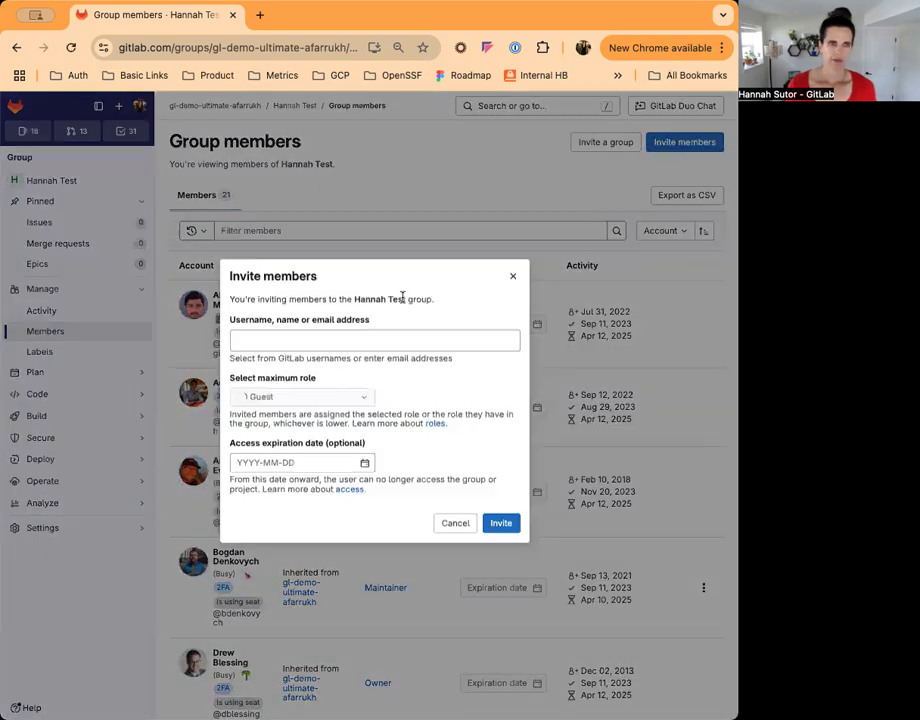
pyautogui.write('Hannah Test')
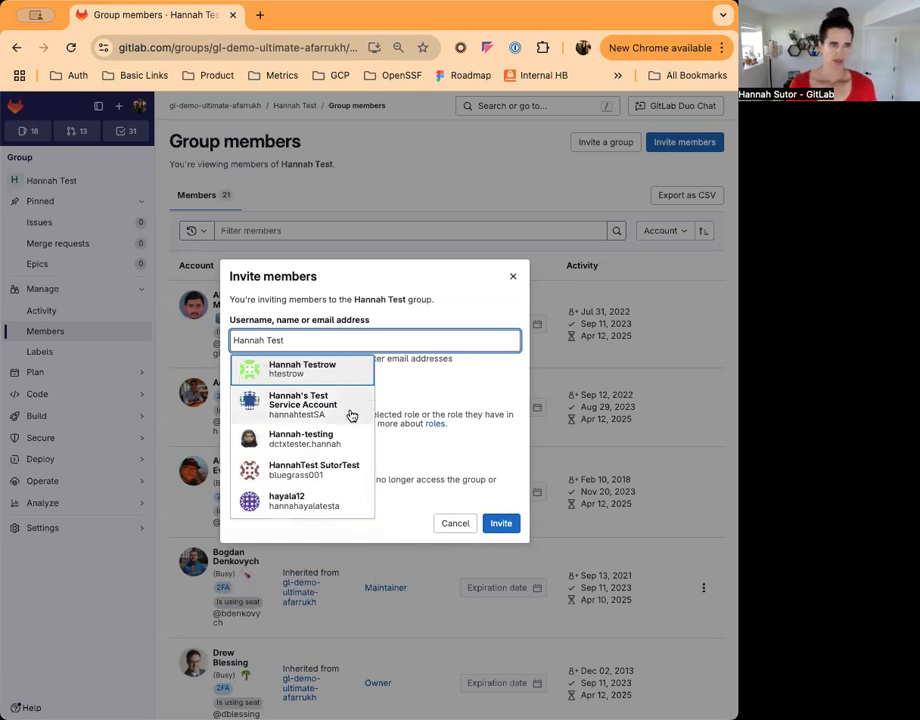
pyautogui.click(343, 407)
pyautogui.click(447, 387)
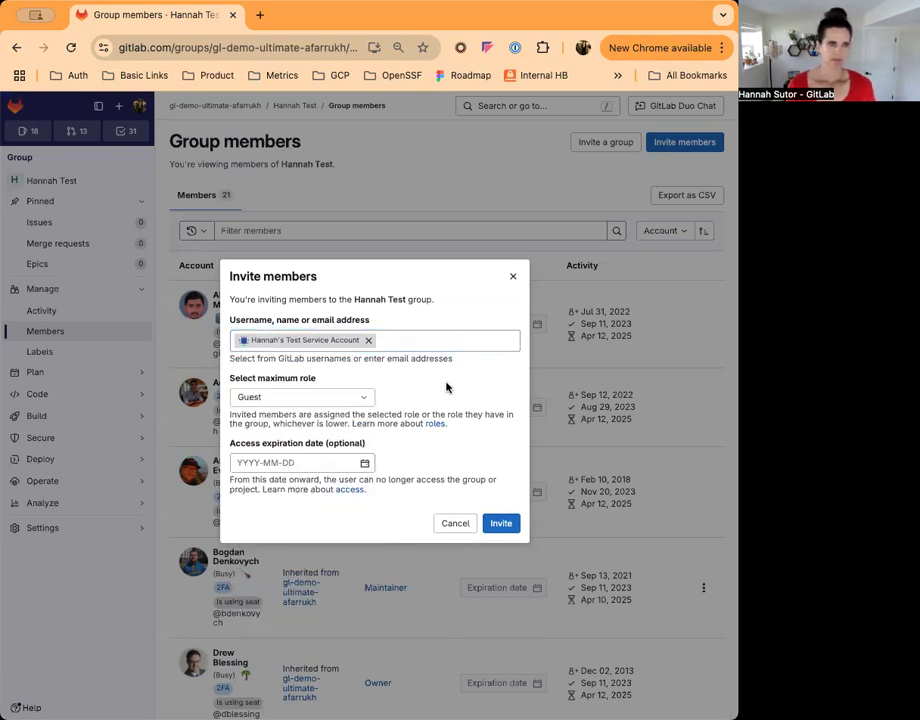
# - Look through the default and custom roles and set the service account's maximum role to Reporter
pyautogui.click(300, 398)
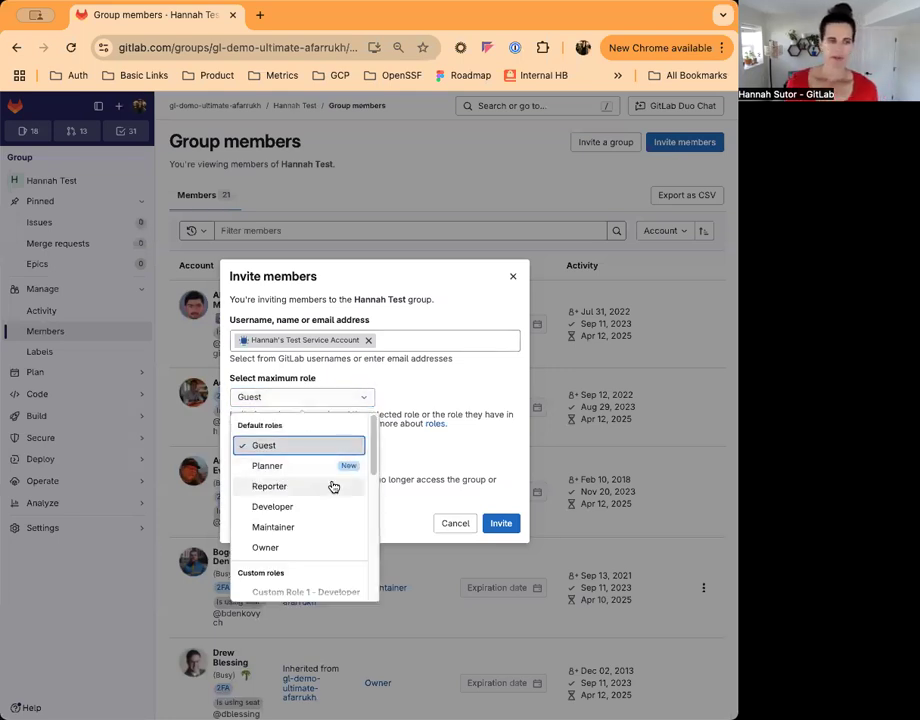
pyautogui.scroll(-3, 330, 486)
pyautogui.scroll(3, 310, 474)
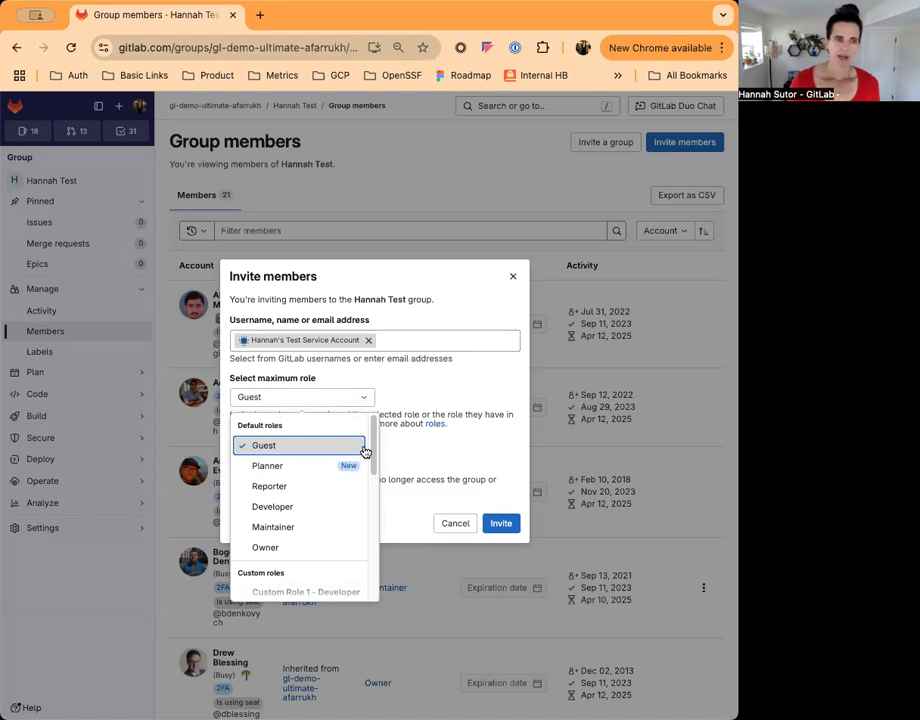
pyautogui.scroll(-2, 335, 477)
pyautogui.scroll(2, 332, 479)
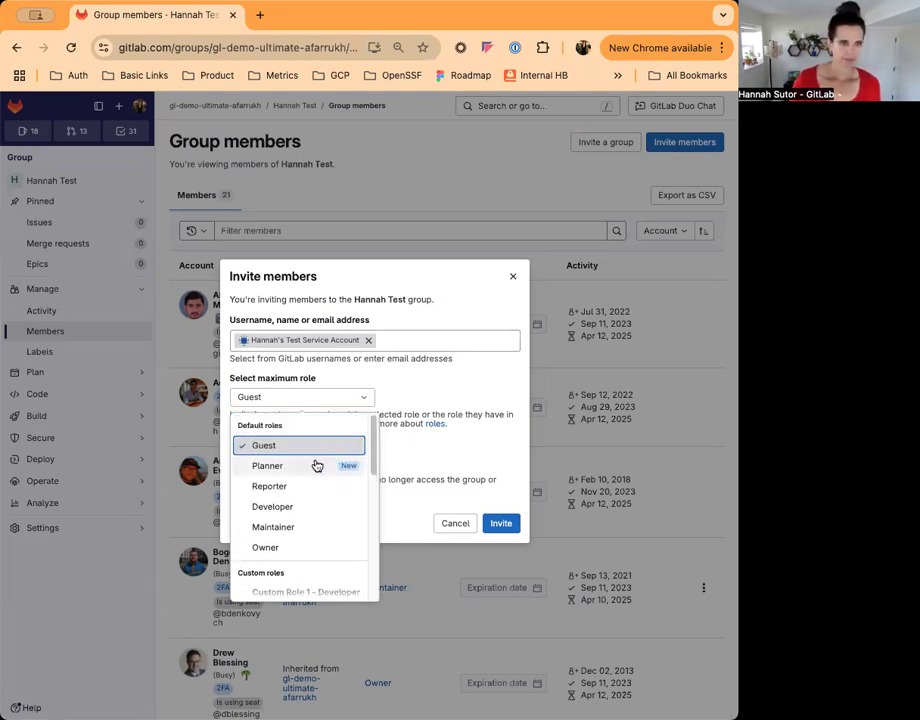
pyautogui.click(314, 487)
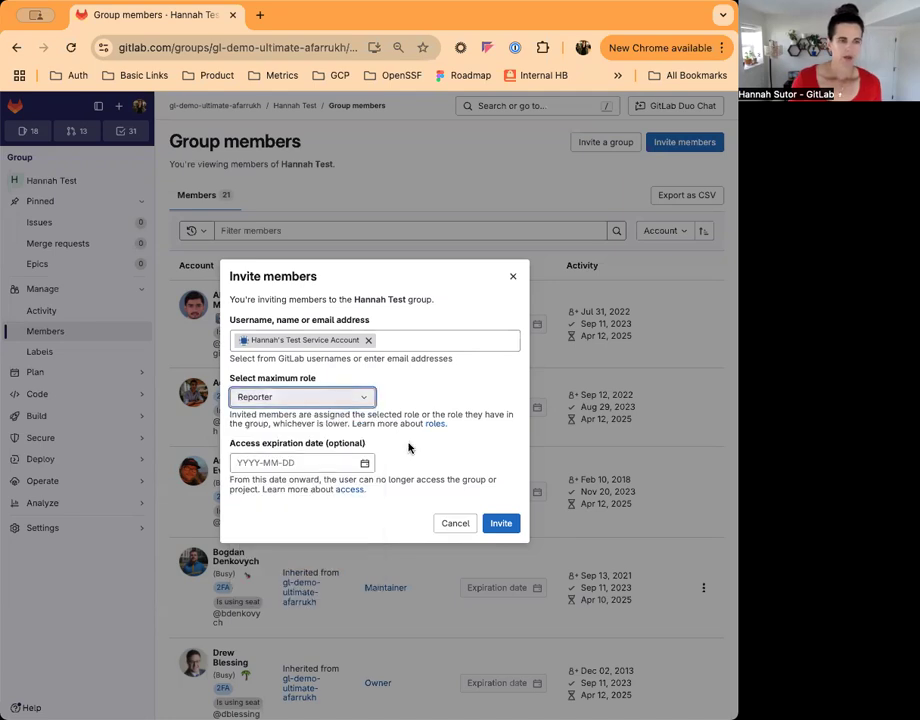
# - Set the access expiration date to 2025-06-28 and send the service account's invitation
pyautogui.click(331, 463)
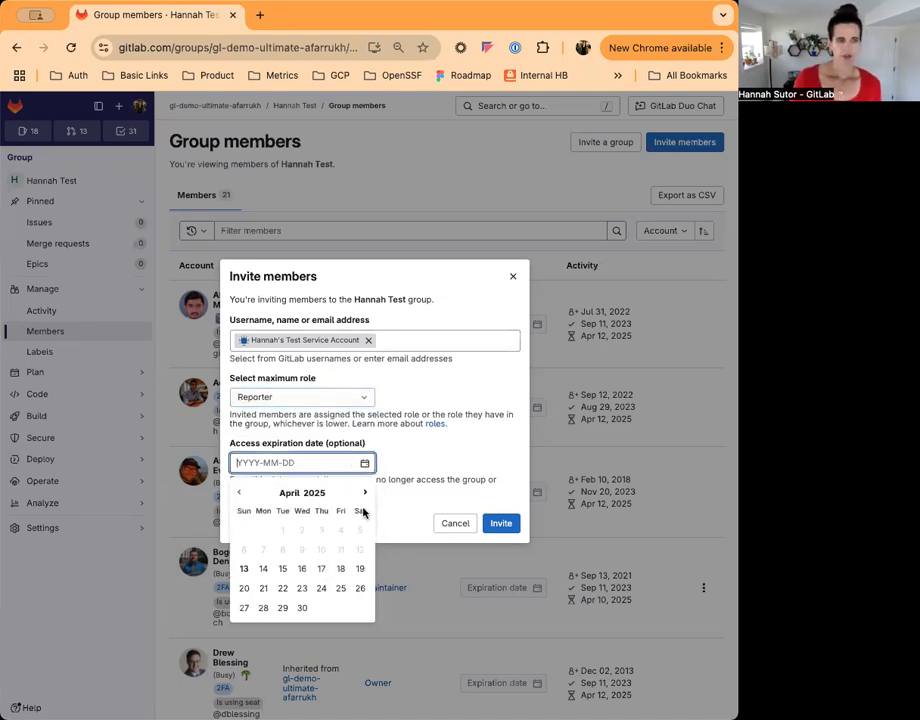
pyautogui.click(365, 492)
pyautogui.click(365, 492)
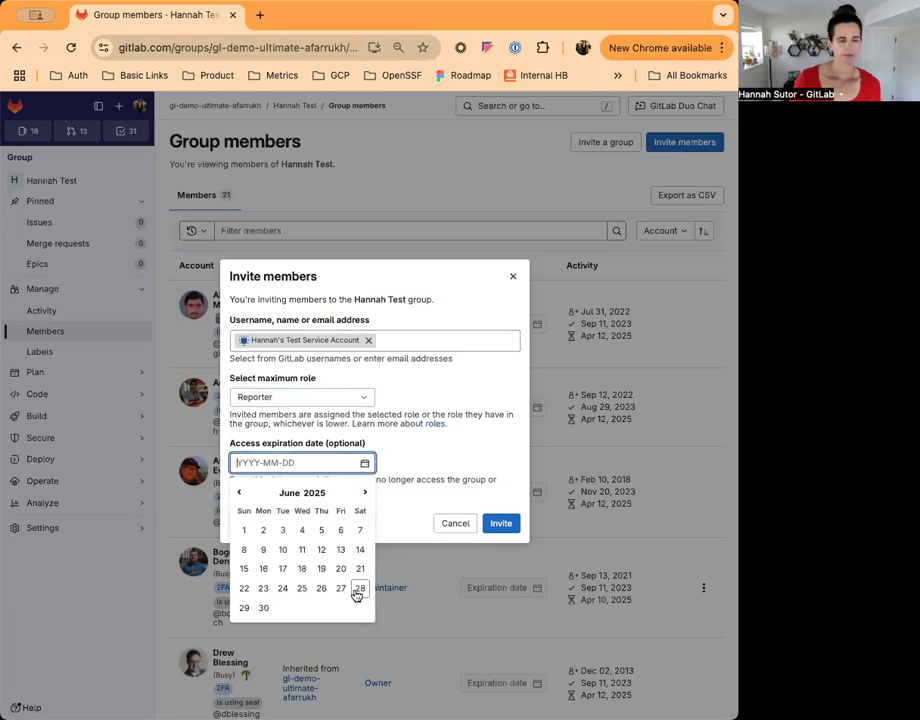
pyautogui.click(360, 589)
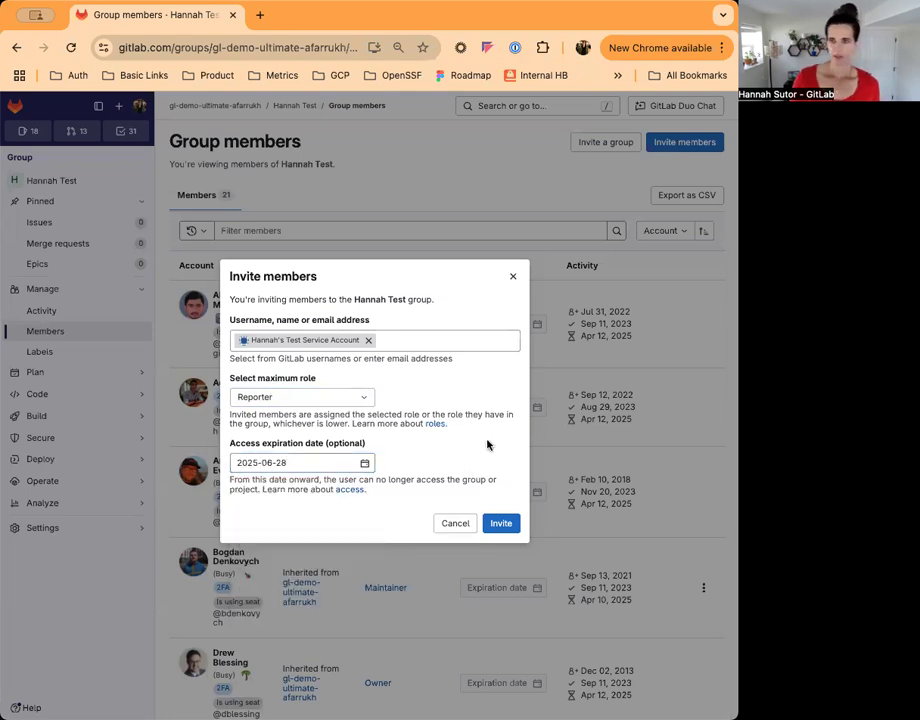
pyautogui.click(503, 525)
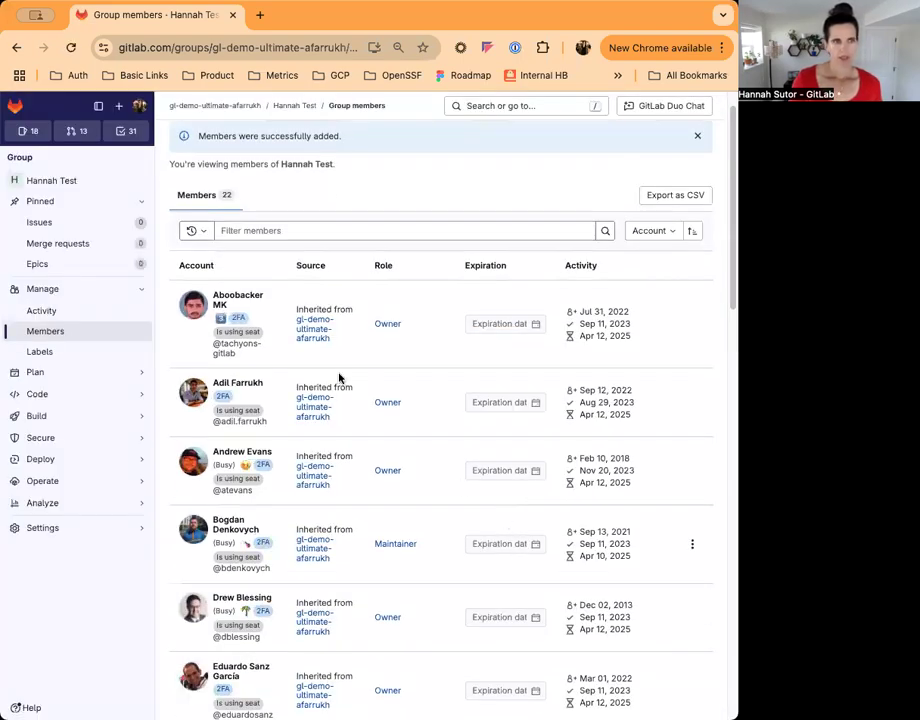
# - Filter the subgroup's members by the owner's first name plus "Test" and view the actions available for the service account
pyautogui.click(316, 230)
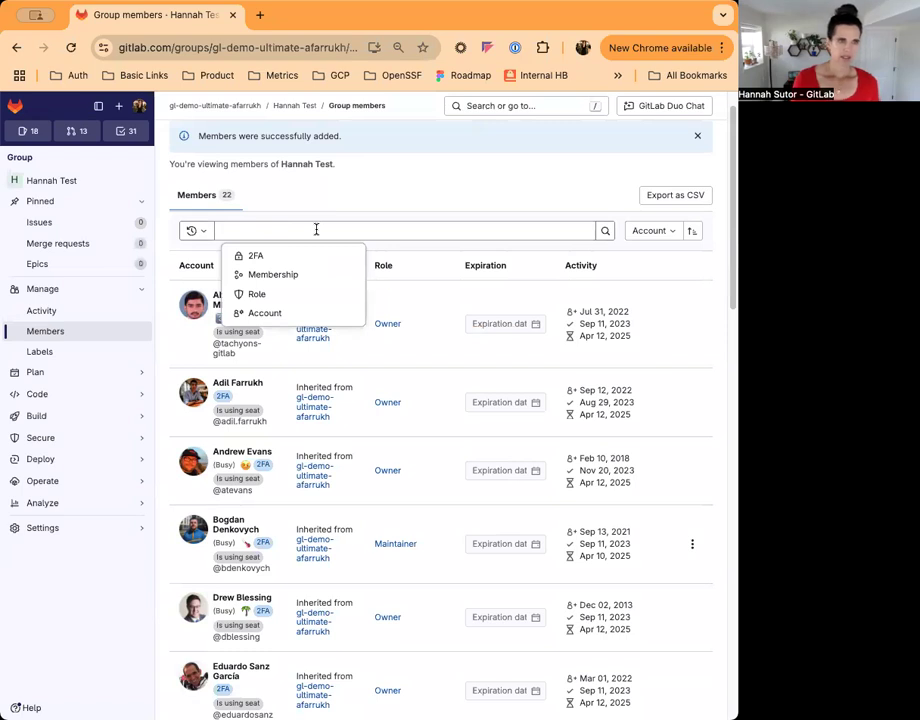
pyautogui.write('Hannah Tes')
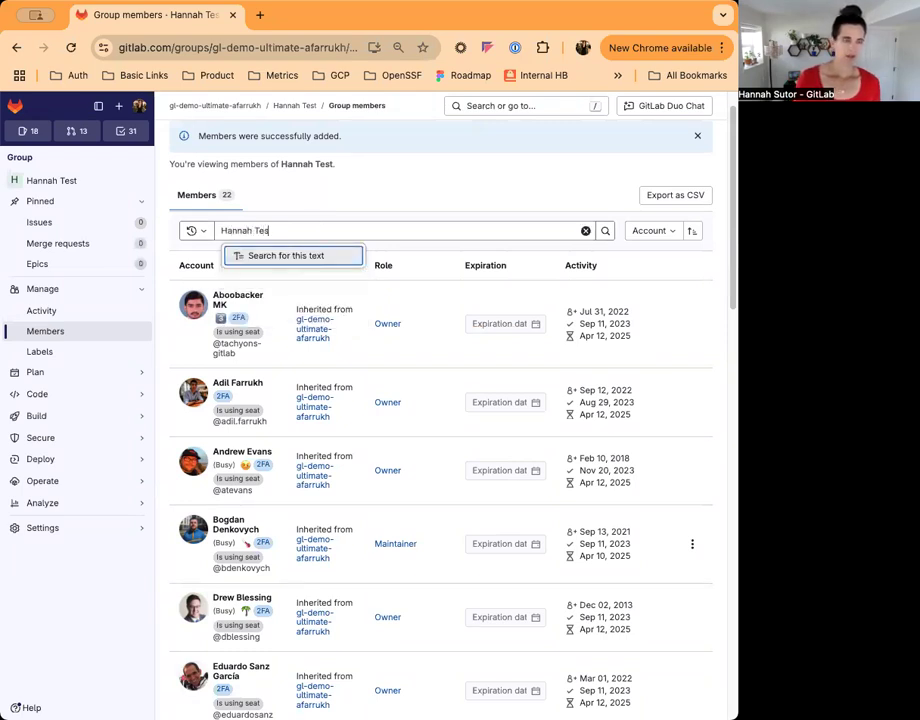
pyautogui.click(605, 230)
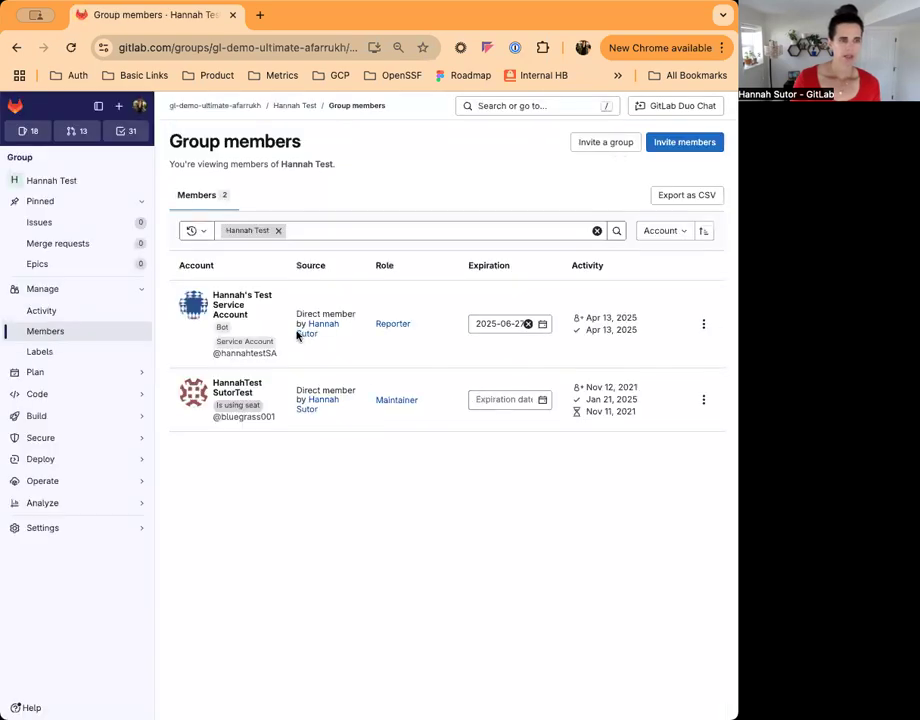
pyautogui.moveTo(236, 318)
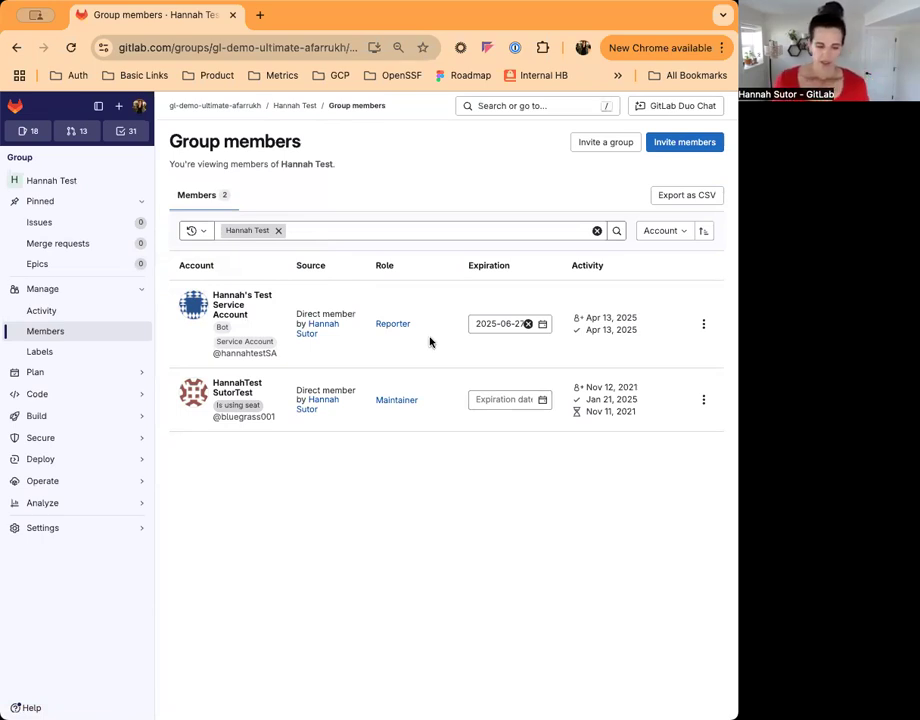
pyautogui.click(702, 327)
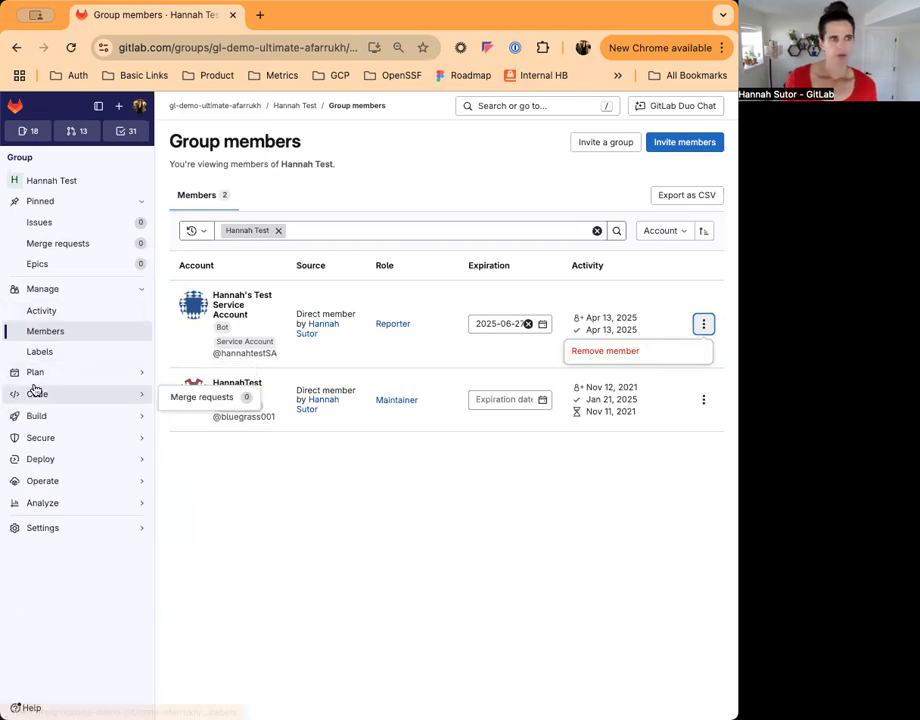
# - Return to the top-level group's service accounts and view the actions available for the test service account
pyautogui.click(236, 106)
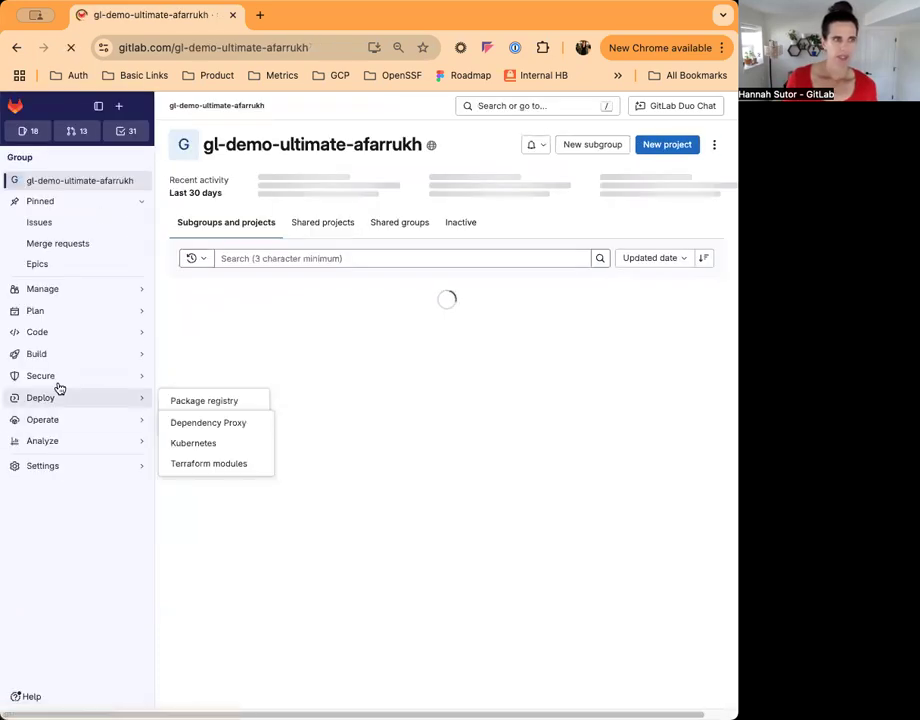
pyautogui.moveTo(92, 300)
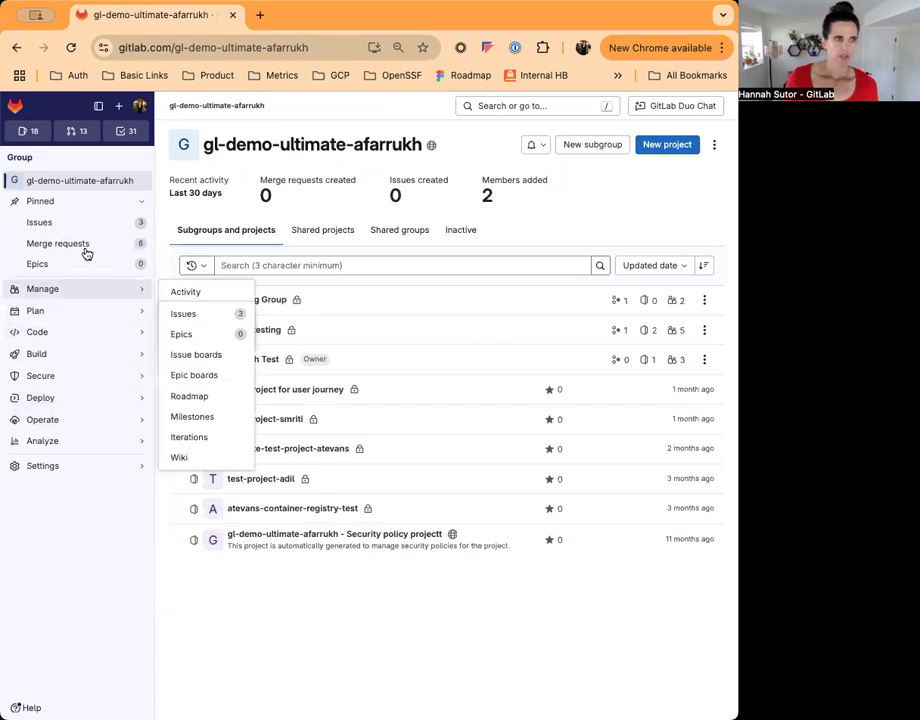
pyautogui.moveTo(117, 468)
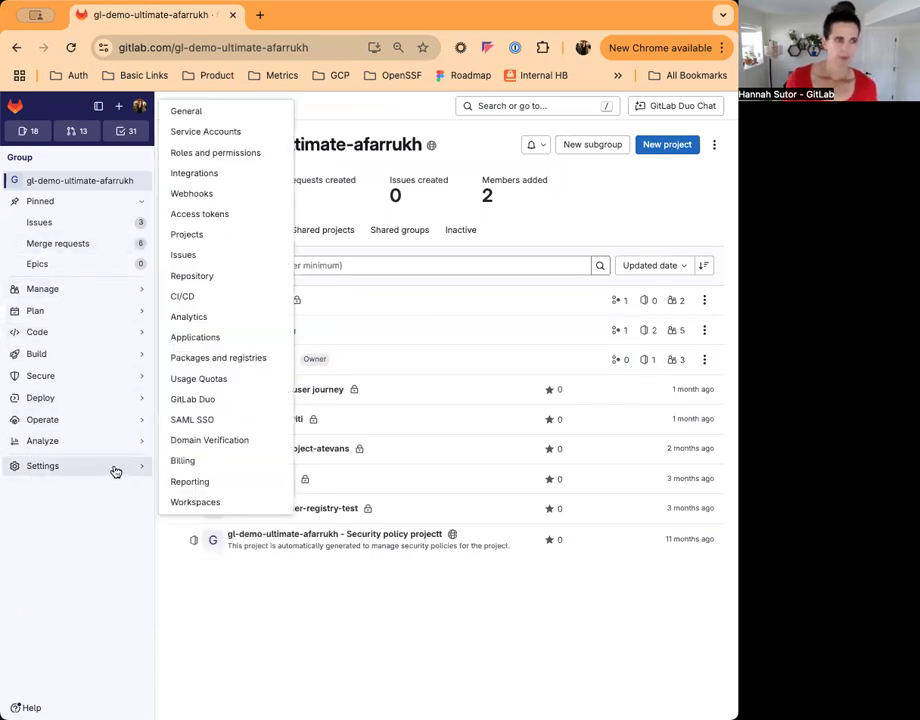
pyautogui.click(196, 134)
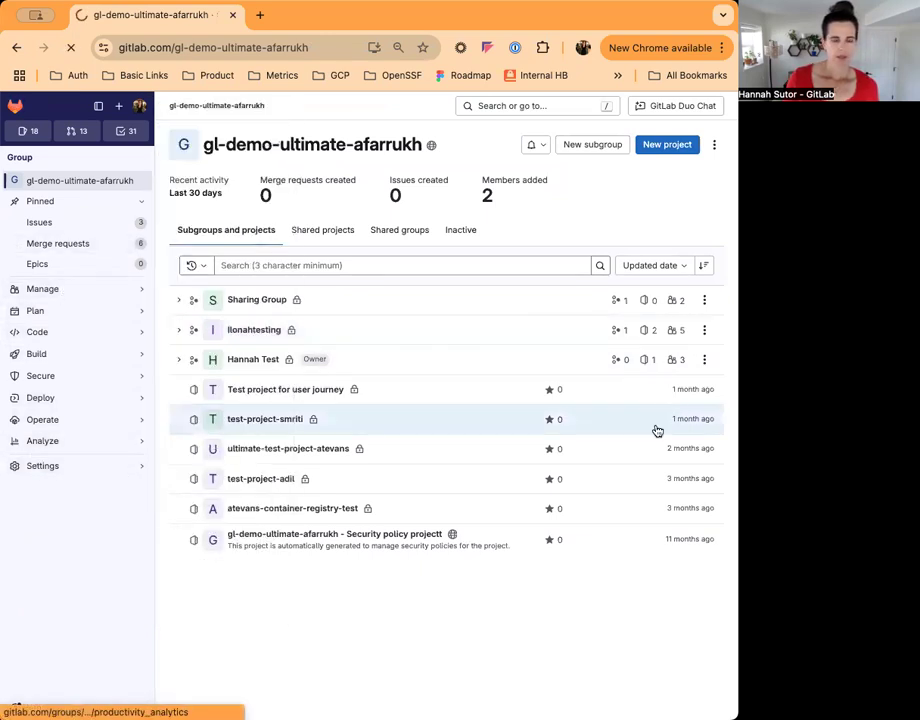
pyautogui.click(704, 261)
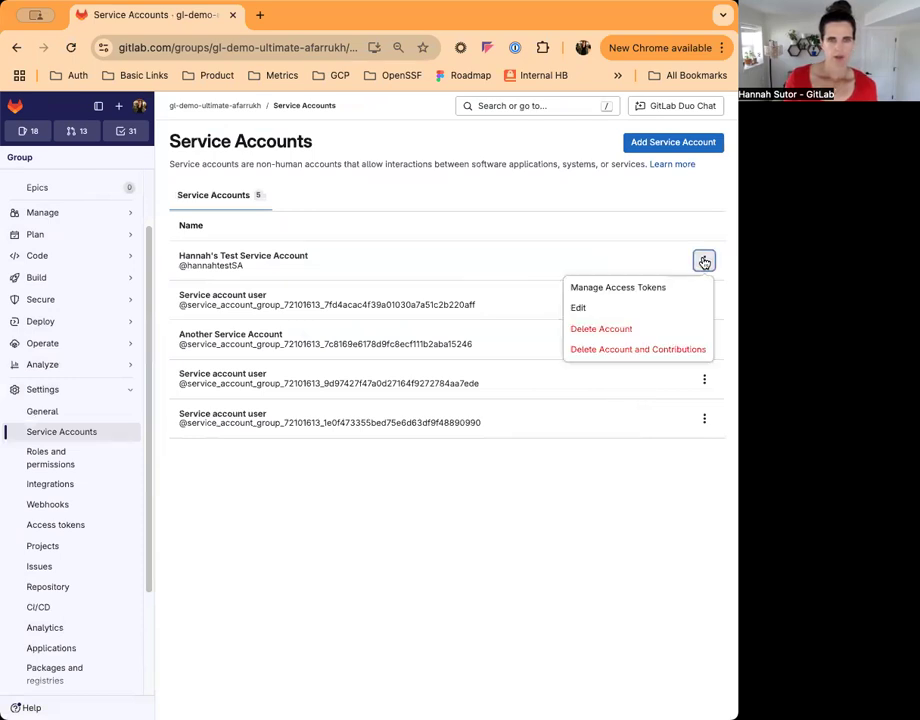